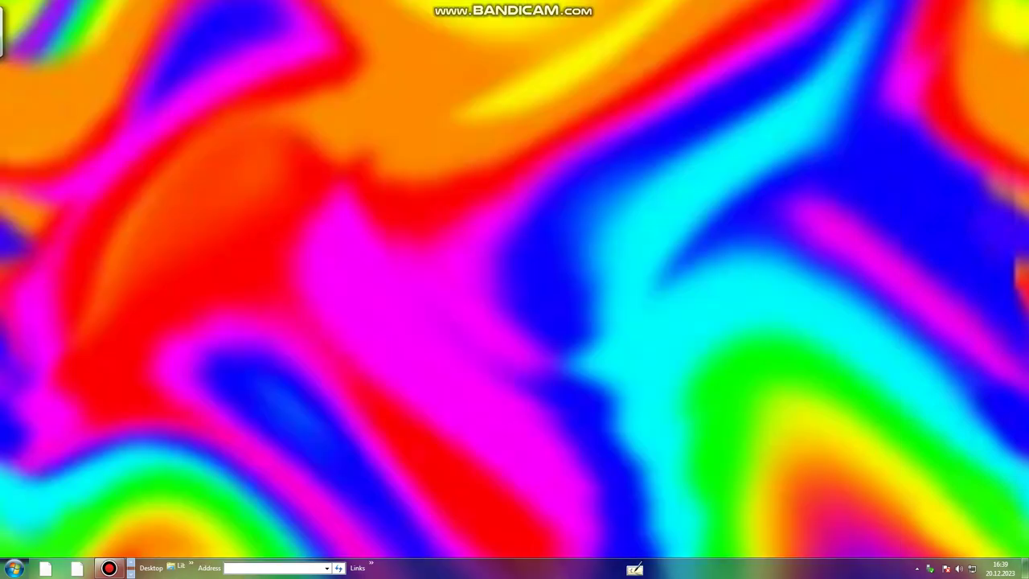
# - Open the desktop personalization settings full screen and apply the Windows 7 Basic theme
pyautogui.rightClick(964, 293)
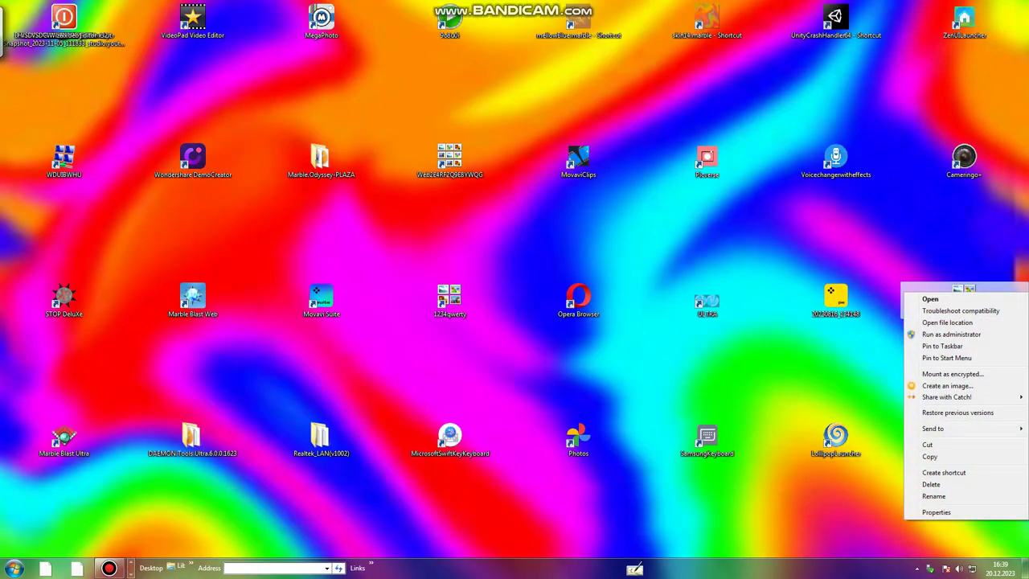
pyautogui.rightClick(653, 380)
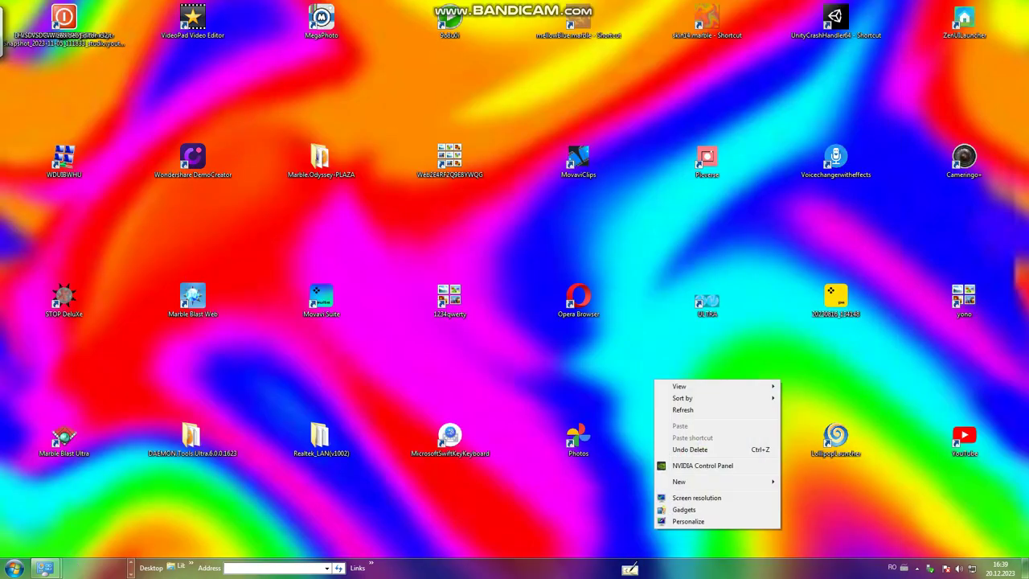
pyautogui.click(688, 521)
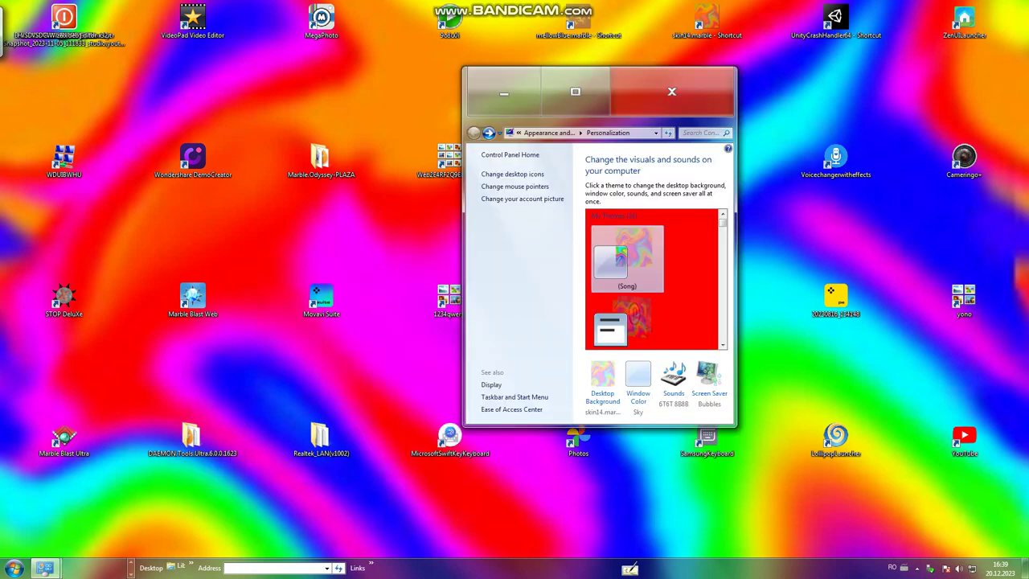
pyautogui.click(575, 91)
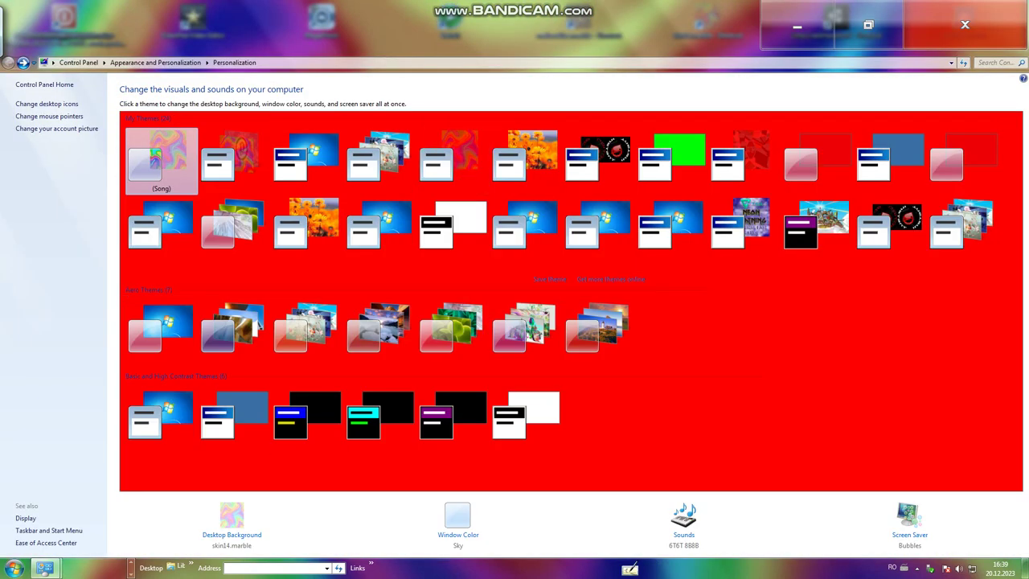
pyautogui.click(161, 419)
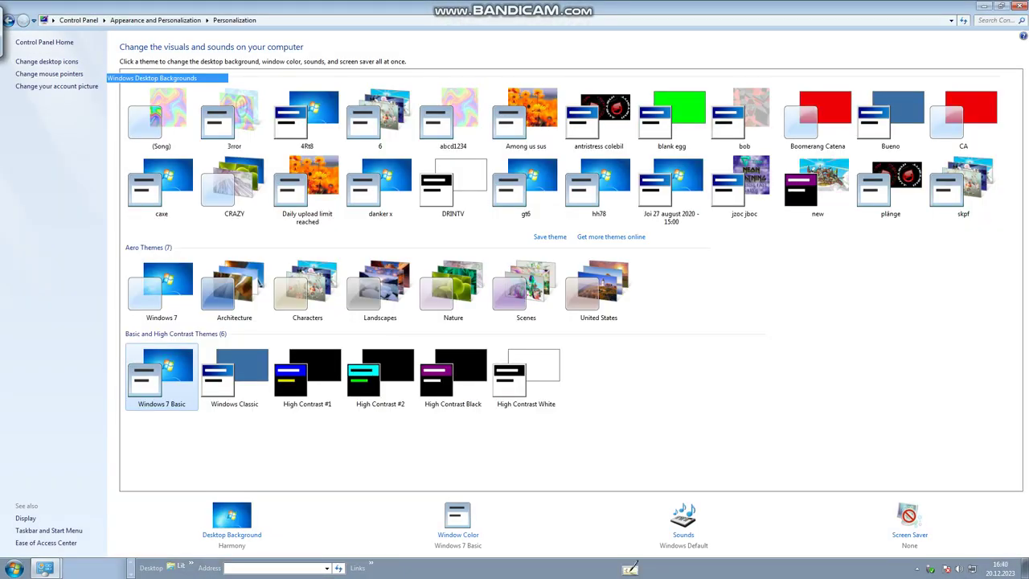
pyautogui.click(232, 521)
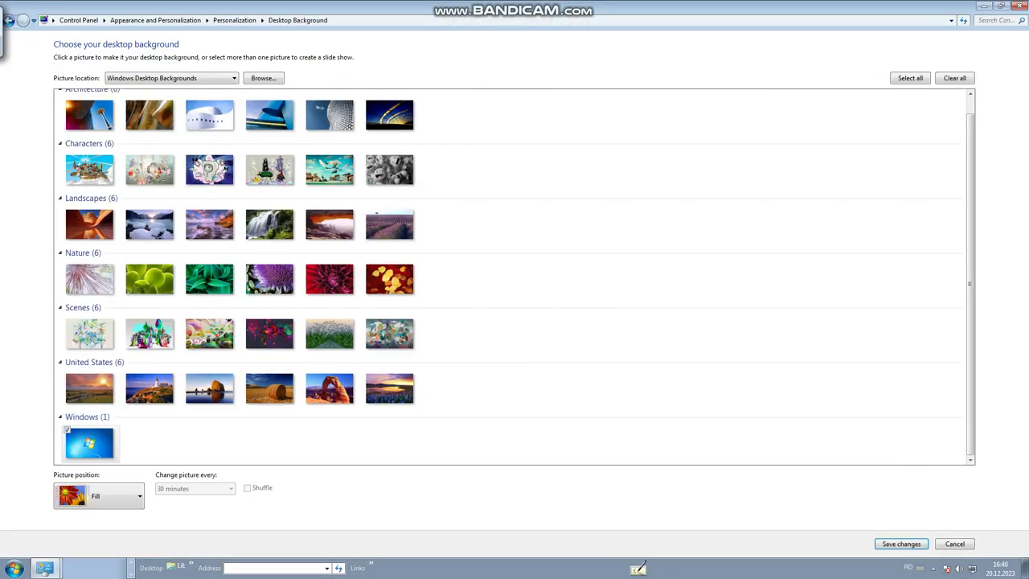
pyautogui.click(955, 543)
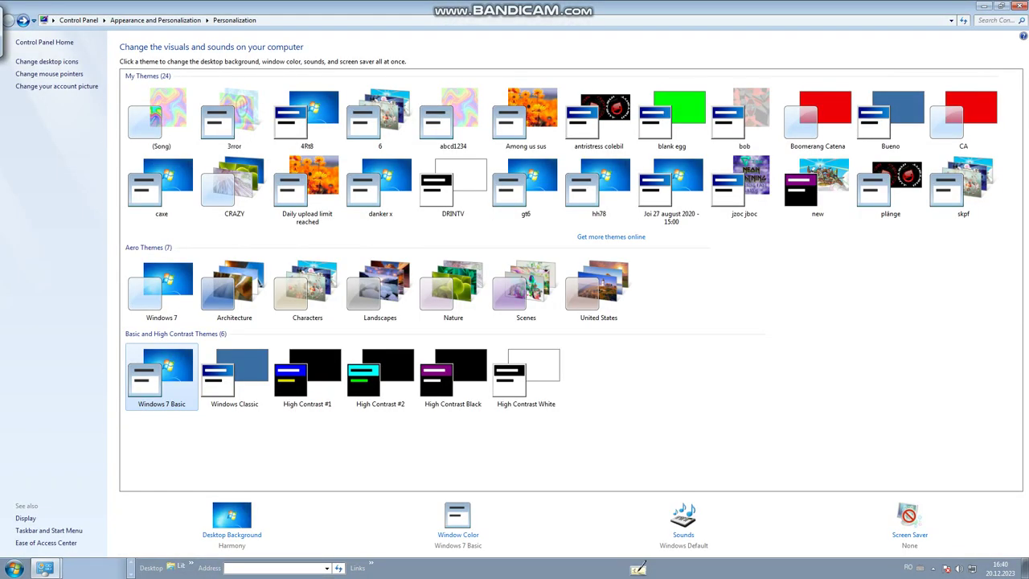
# - Lock the computer
pyautogui.press('super')
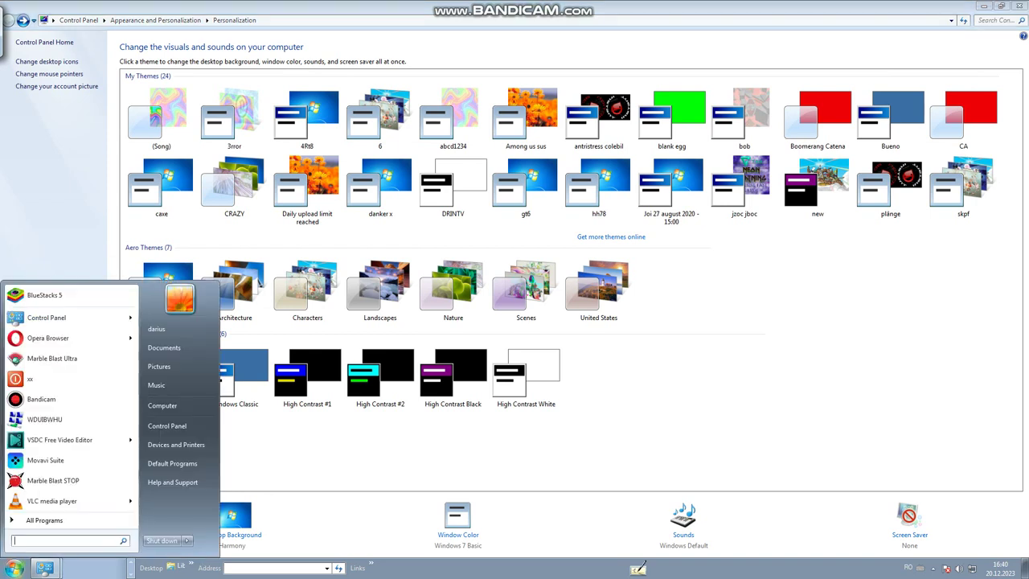
pyautogui.click(187, 540)
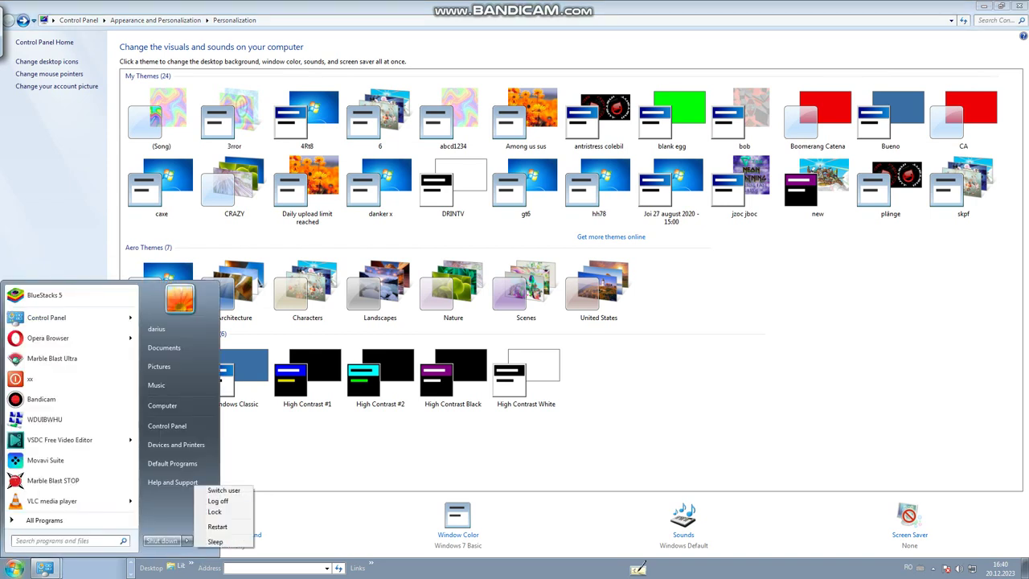
pyautogui.click(215, 511)
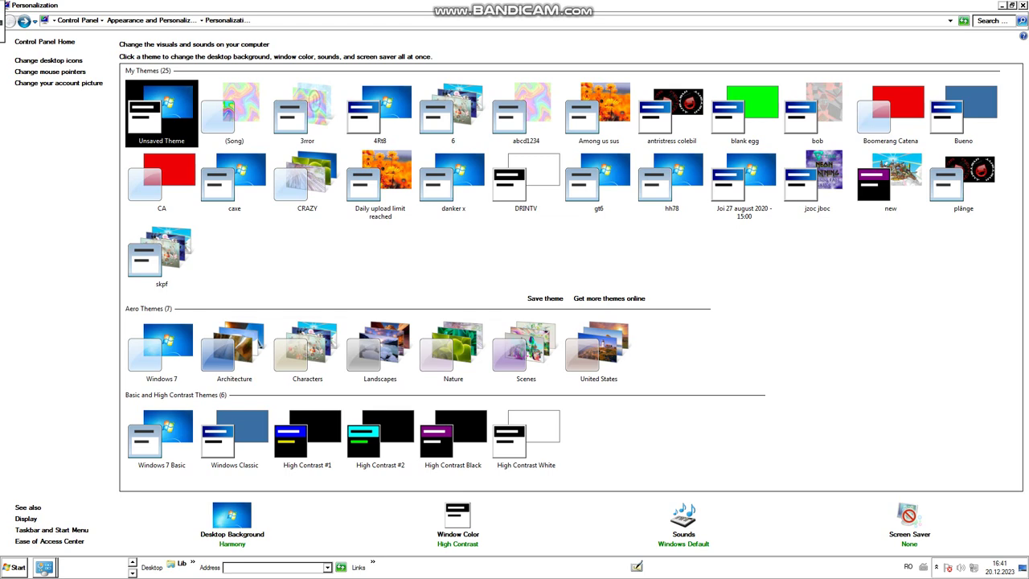
# - Save the Windows picture as the desktop background and minimize the Personalization window
pyautogui.click(232, 533)
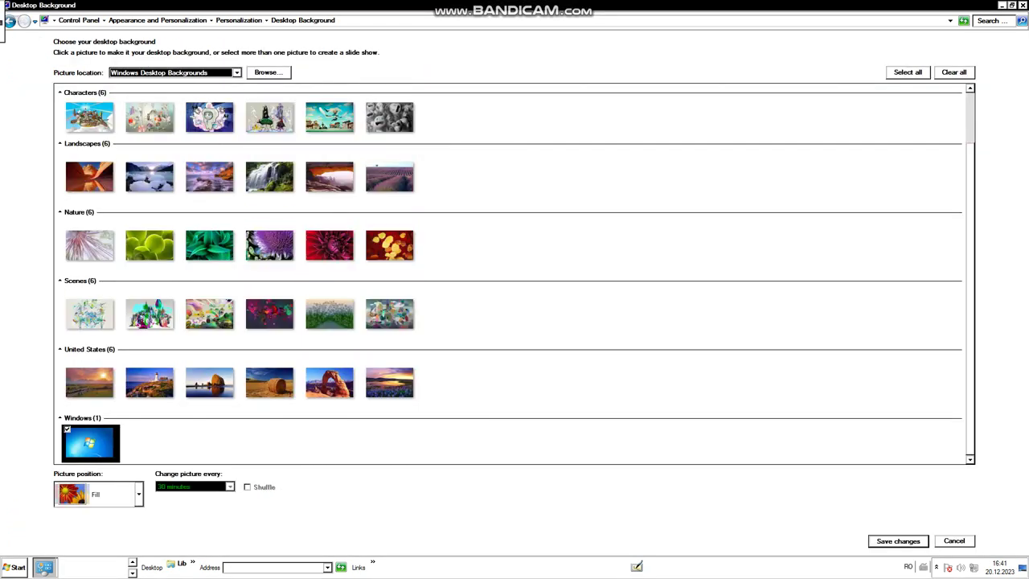
pyautogui.click(898, 541)
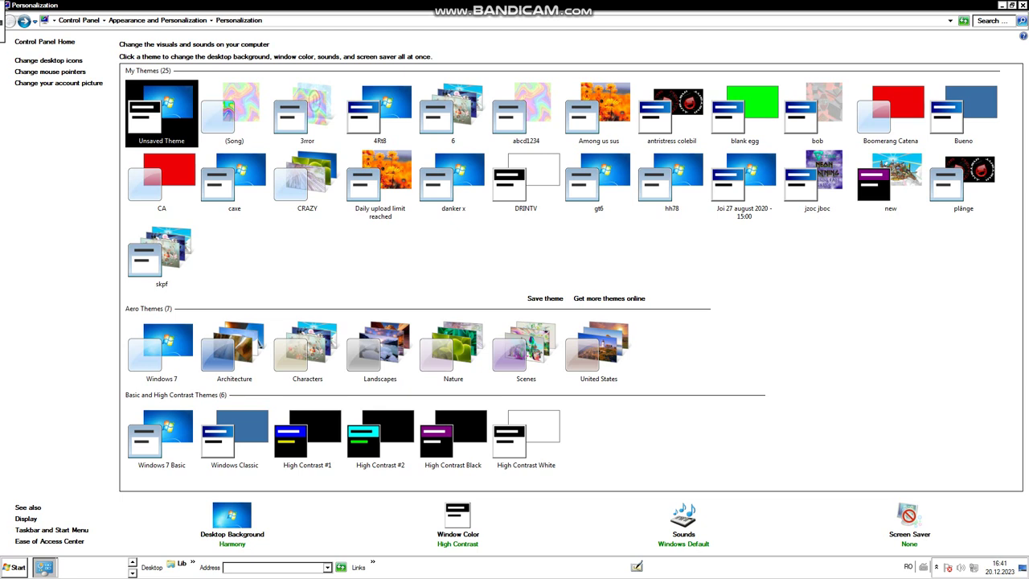
pyautogui.click(1001, 5)
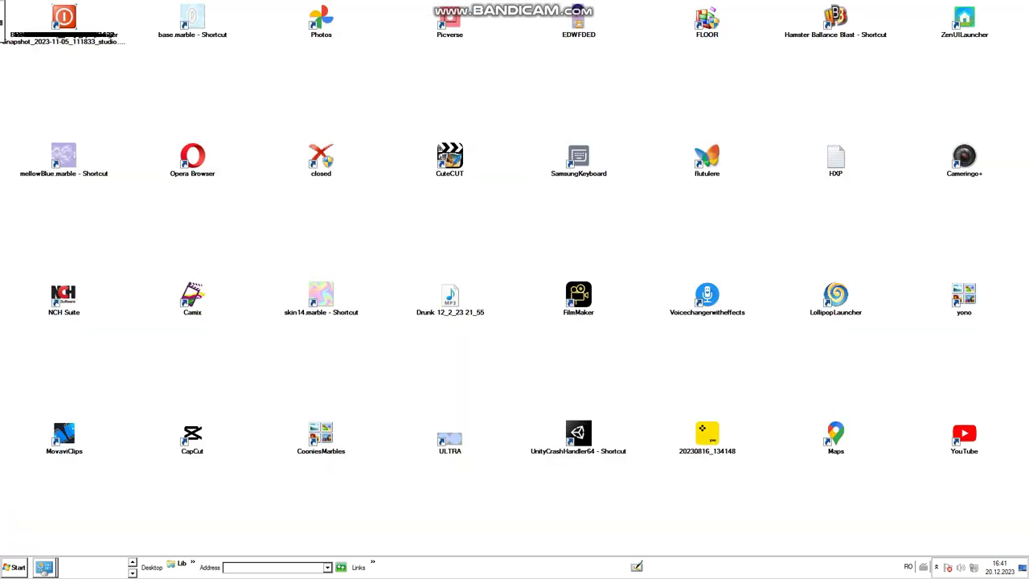
# - Reopen the desktop personalization settings full screen and set the sound scheme to Raga
pyautogui.rightClick(351, 356)
pyautogui.click(386, 474)
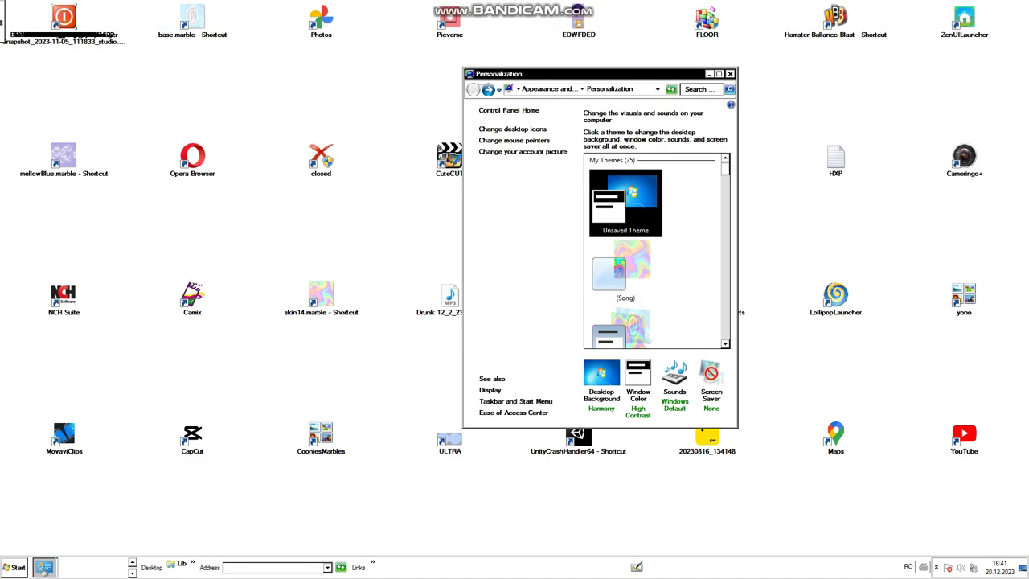
pyautogui.click(718, 74)
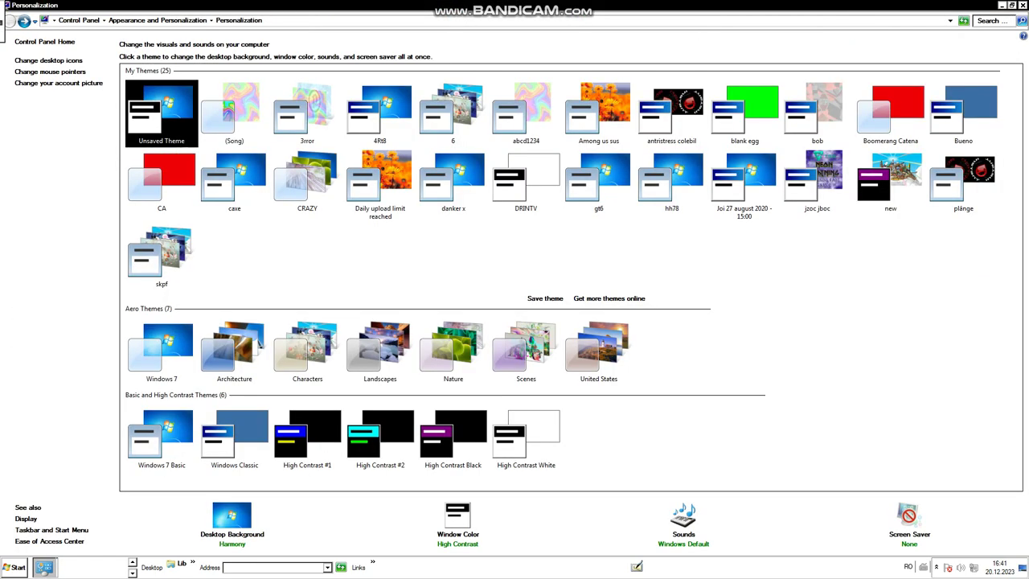
pyautogui.click(683, 518)
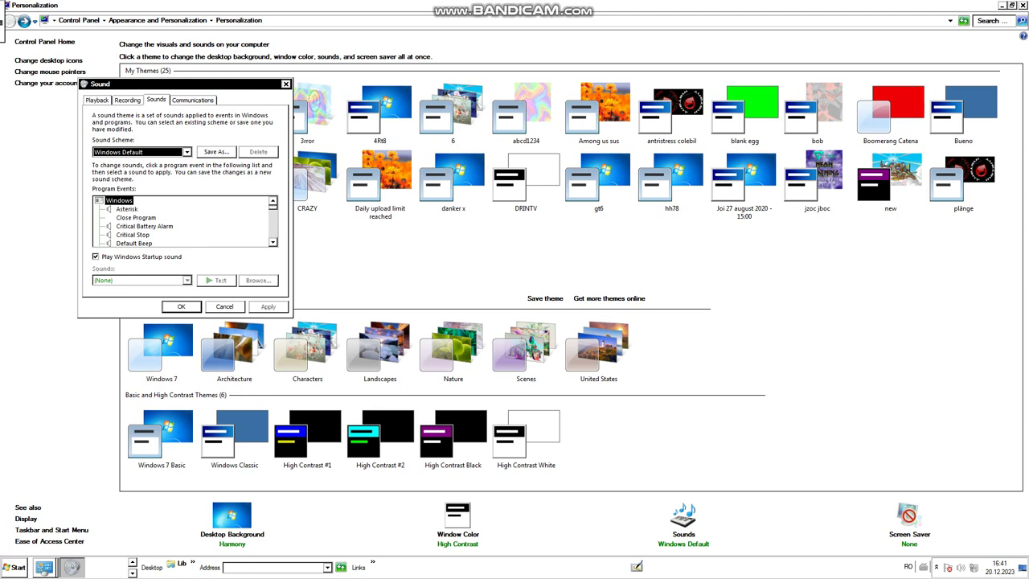
pyautogui.click(144, 152)
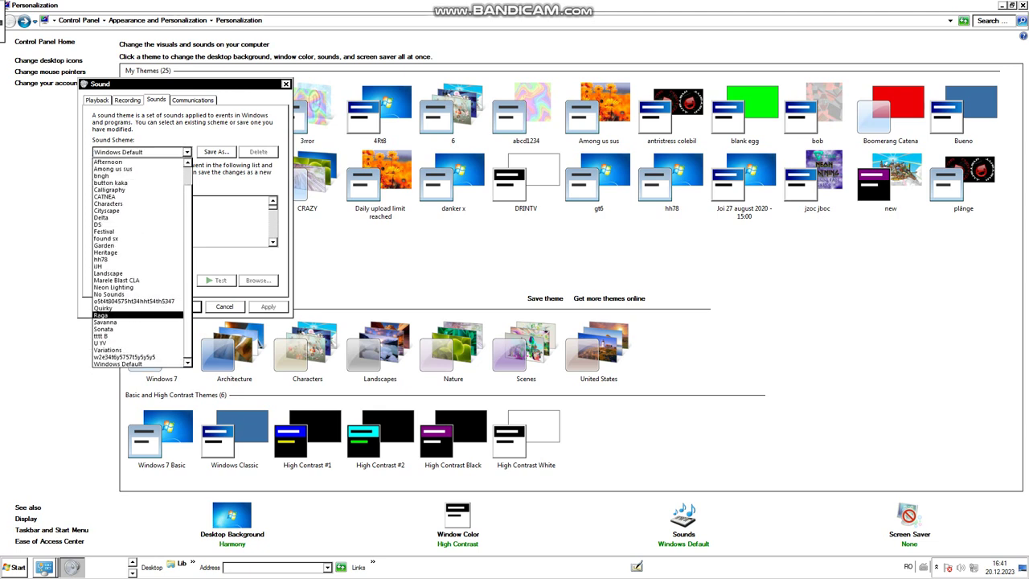
pyautogui.press('Return')
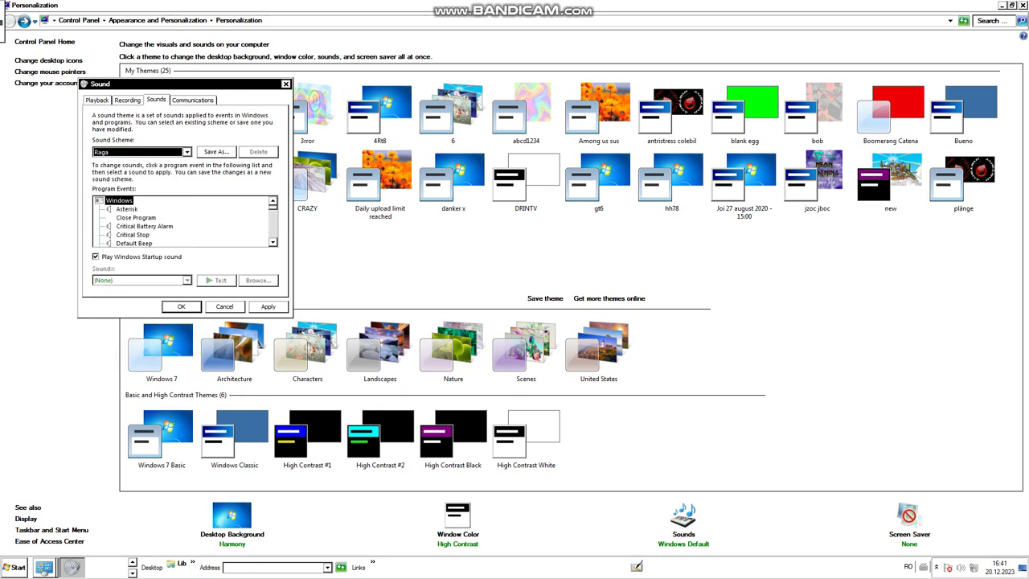
pyautogui.press('Return')
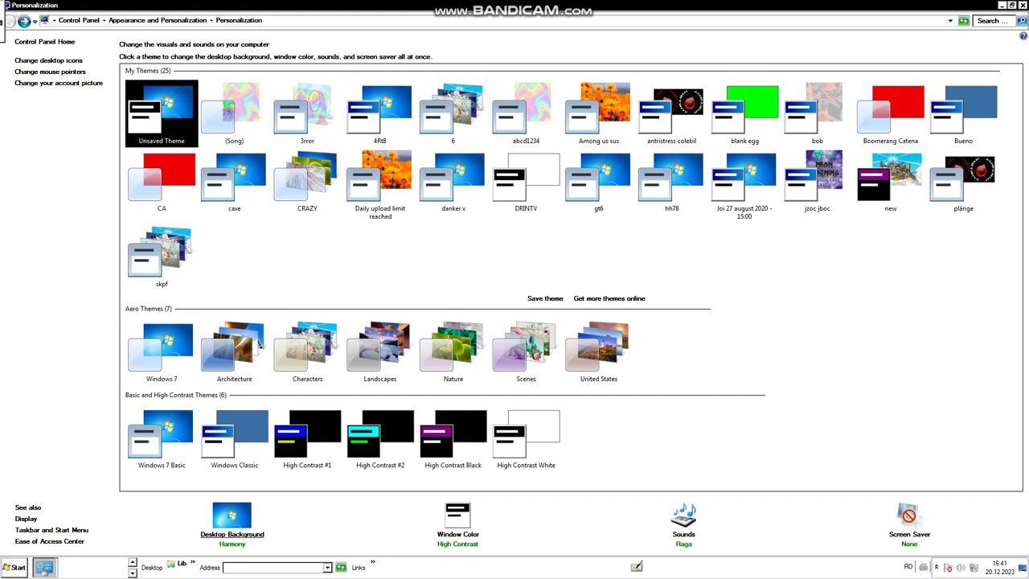
# - Set the desktop background to a solid green color and save the change
pyautogui.click(232, 527)
pyautogui.click(175, 72)
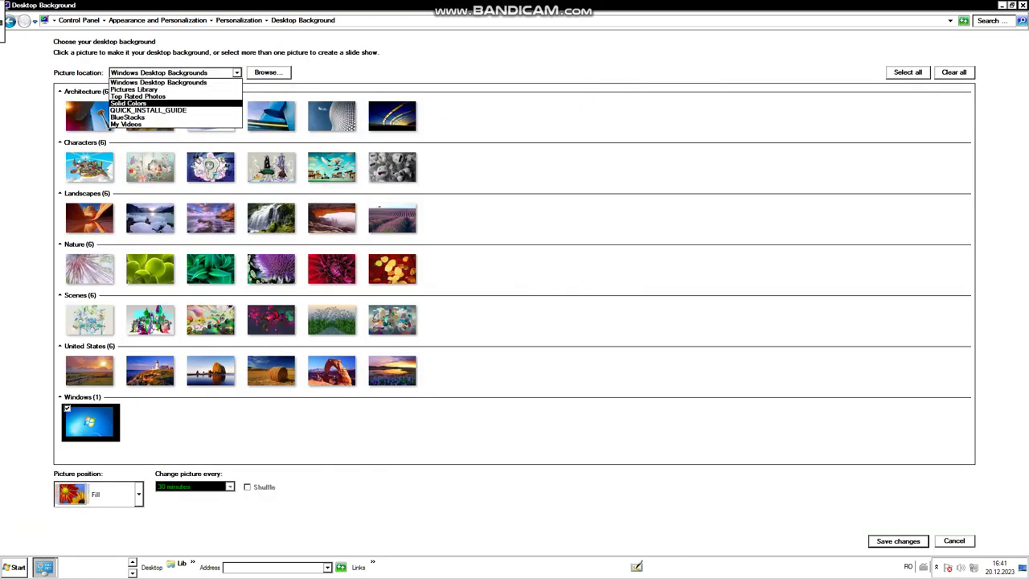
pyautogui.click(161, 102)
pyautogui.click(662, 101)
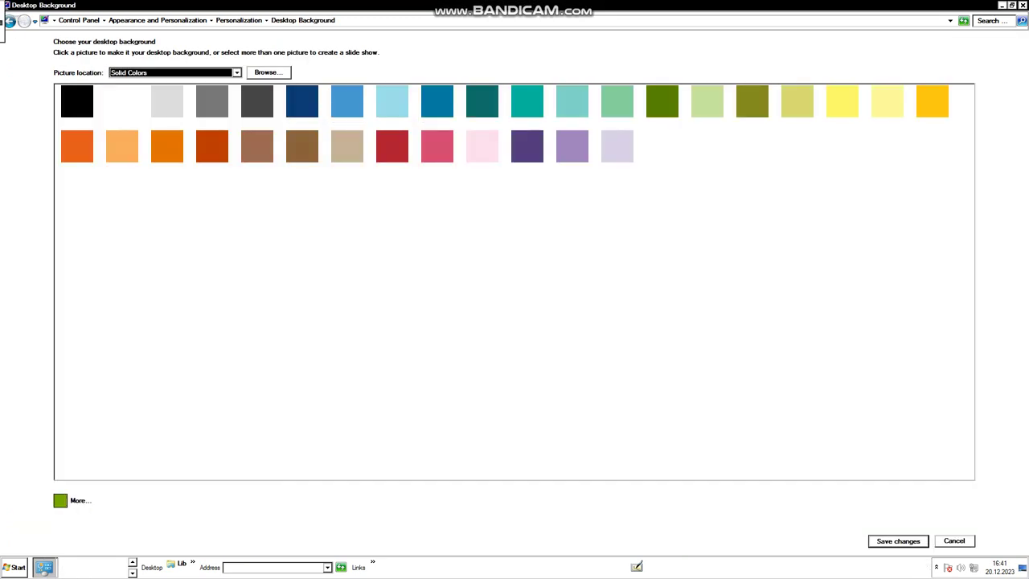
pyautogui.click(898, 541)
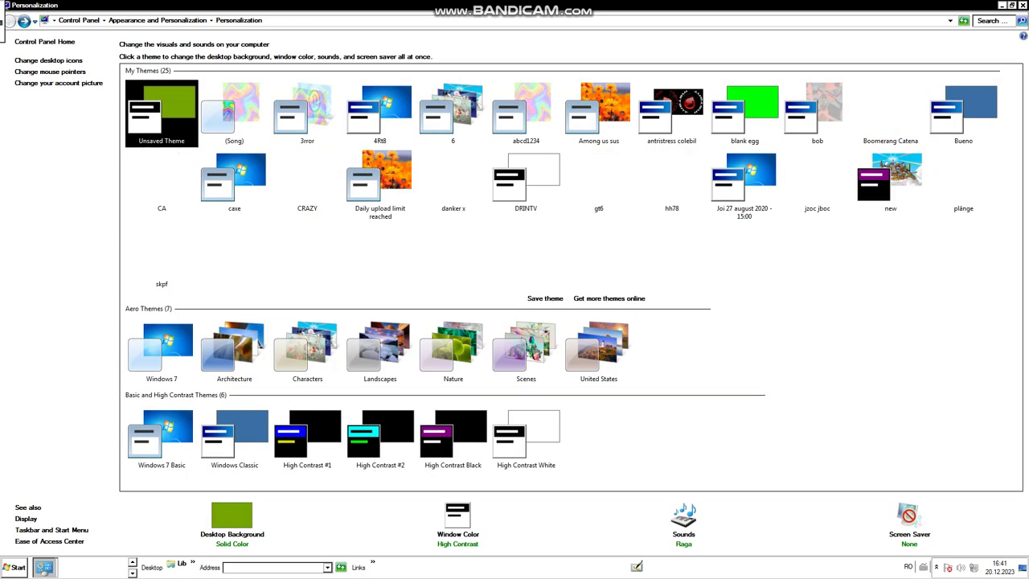
# - Switch the background's picture location to Windows Desktop Backgrounds and save the change
pyautogui.click(232, 527)
pyautogui.hotkey('alt', 'Down')
pyautogui.press('Up')
pyautogui.press('Up')
pyautogui.press('Up')
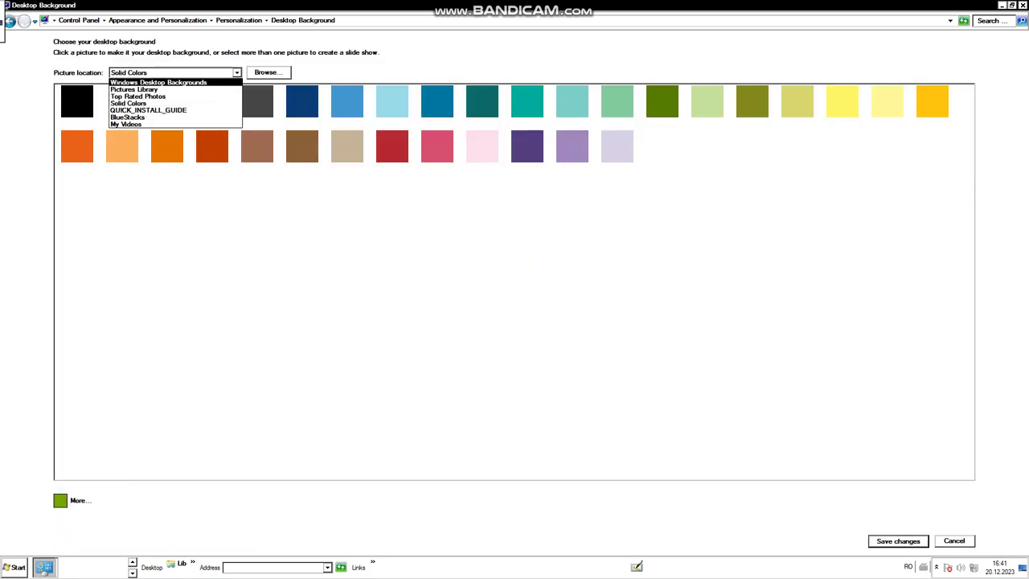
pyautogui.press('Return')
pyautogui.press('Tab')
pyautogui.press('Return')
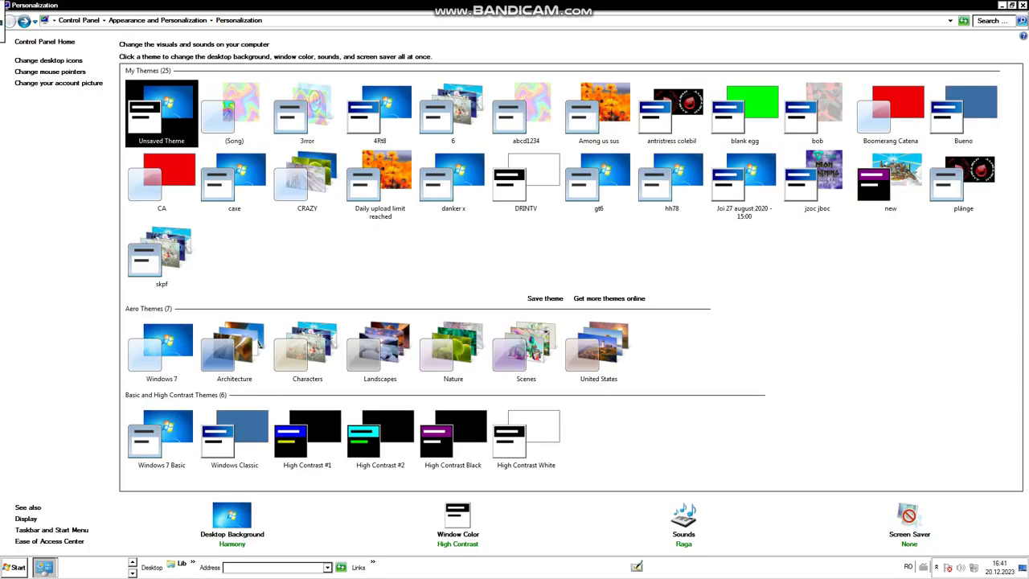
# - In the window color and appearance settings, make both the text and the background of the Window item red
pyautogui.press('Tab')
pyautogui.press('Return')
pyautogui.hotkey('alt', 'Down')
pyautogui.press('End')
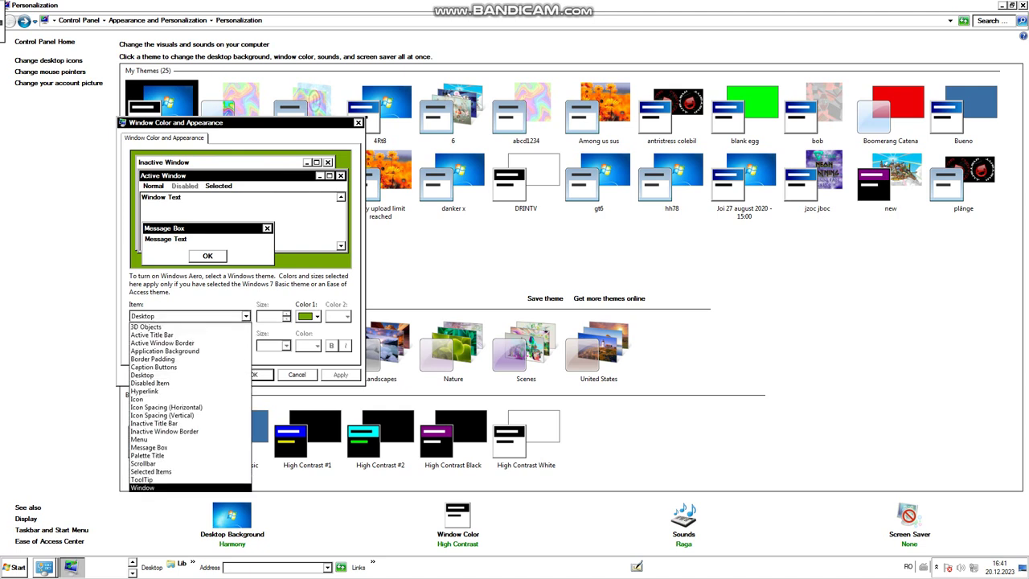
pyautogui.press('Return')
pyautogui.click(309, 346)
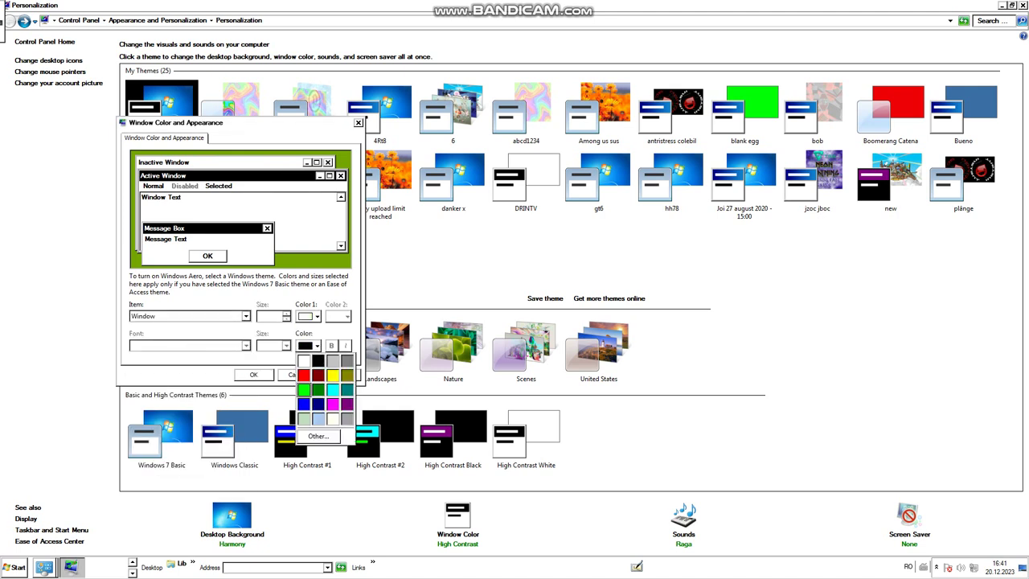
pyautogui.click(304, 375)
pyautogui.click(310, 316)
pyautogui.press('Down')
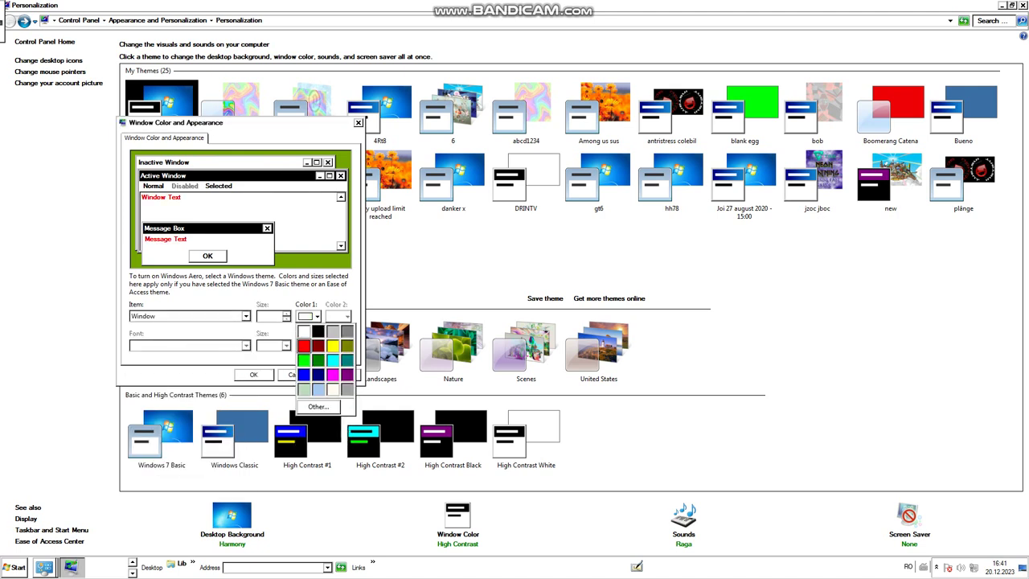
pyautogui.press('Return')
# - Set the font size of the Active Title Bar item to 24
pyautogui.hotkey('shift', 'Tab')
pyautogui.hotkey('alt', 'Down')
pyautogui.press('Home')
pyautogui.press('Return')
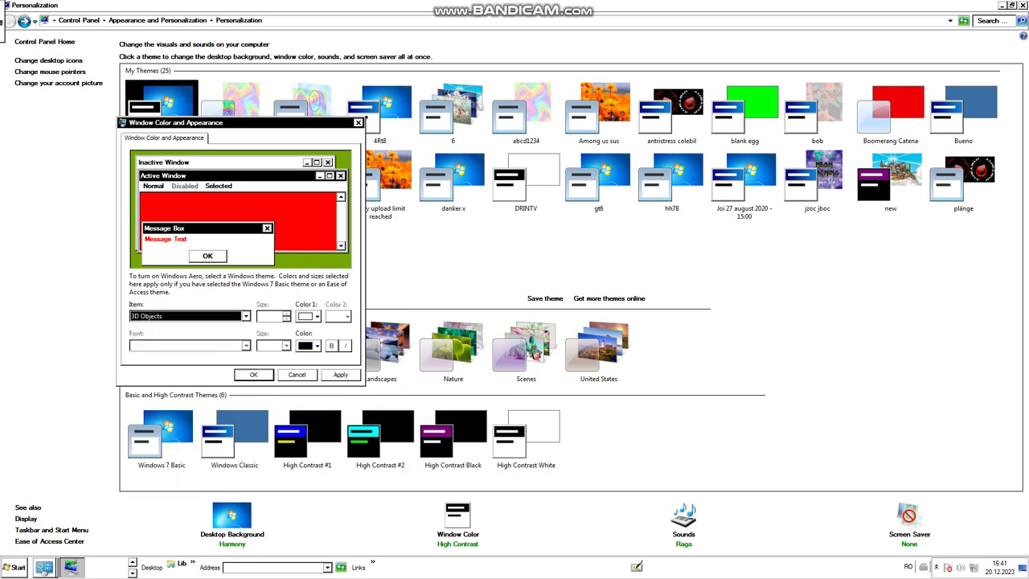
pyautogui.hotkey('alt', 'Down')
pyautogui.press('Down')
pyautogui.press('Return')
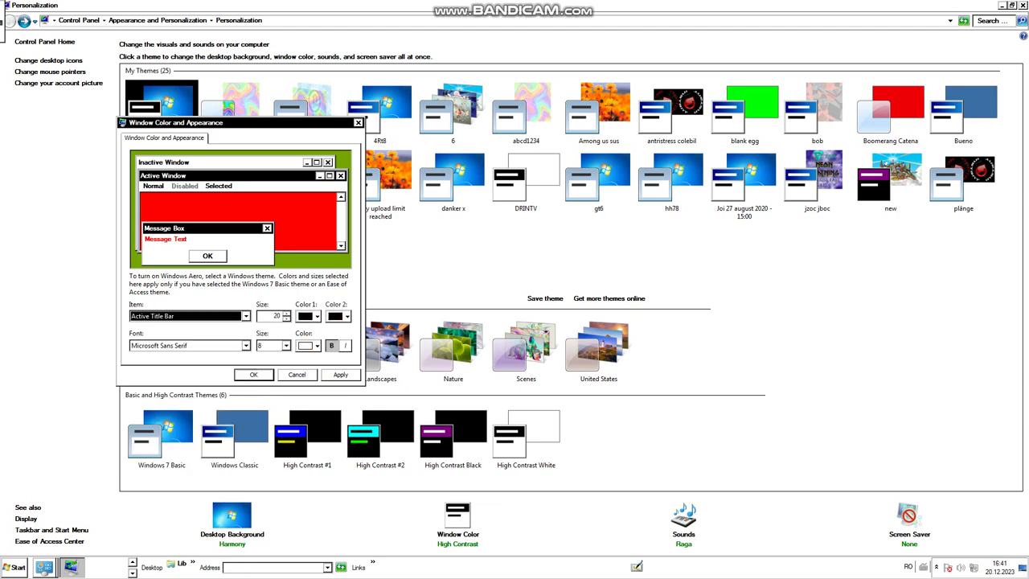
pyautogui.click(286, 345)
pyautogui.click(274, 500)
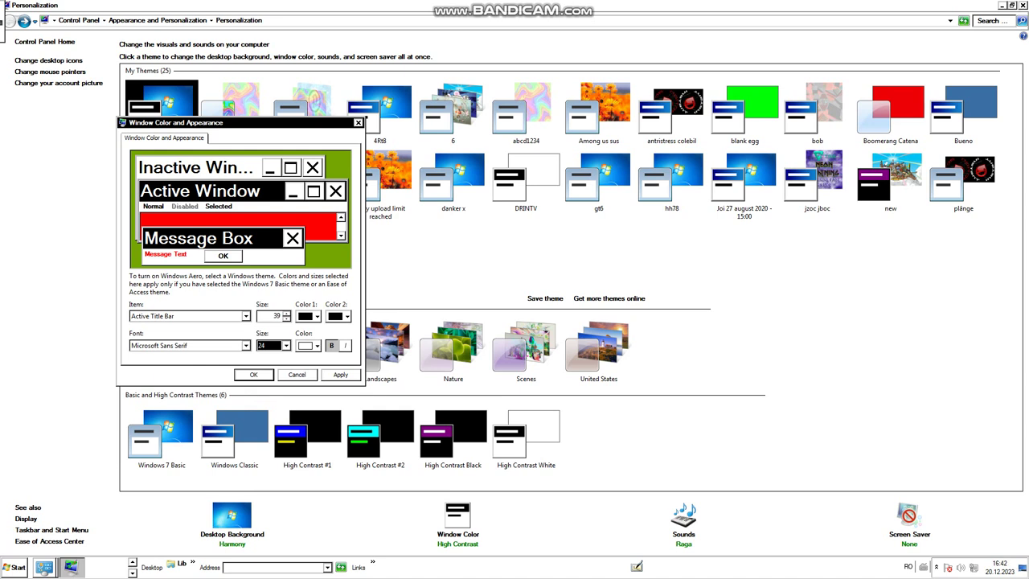
# - Increase the size of the Active Title Bar item to 100
pyautogui.hotkey('shift', 'Tab')
pyautogui.hotkey('shift', 'Tab')
pyautogui.hotkey('shift', 'Tab')
pyautogui.hotkey('shift', 'Tab')
pyautogui.press('Up')
pyautogui.press('Up')
pyautogui.press('Up')
pyautogui.press('Up')
pyautogui.press('Up')
pyautogui.press('Up')
pyautogui.press('Up')
pyautogui.press('Up')
pyautogui.press('Up')
pyautogui.press('Up')
pyautogui.press('Up')
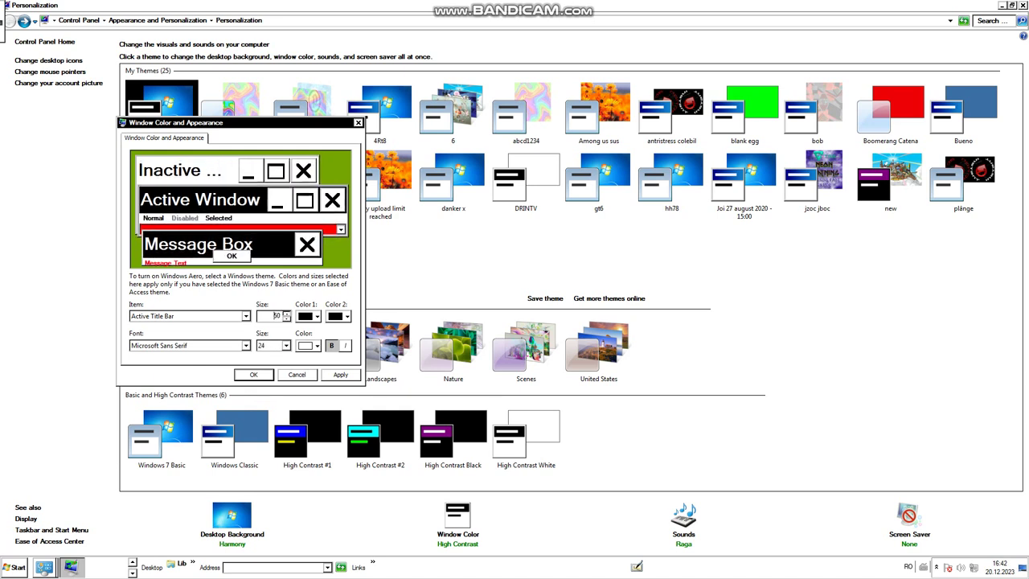
pyautogui.press('Up')
pyautogui.press('Up')
pyautogui.press('Up')
pyautogui.press('Up')
pyautogui.press('Up')
pyautogui.press('Up')
pyautogui.press('Up')
pyautogui.press('Up')
pyautogui.press('Up')
pyautogui.press('Up')
pyautogui.press('Up')
pyautogui.press('Up')
pyautogui.press('Up')
pyautogui.press('Up')
pyautogui.press('Up')
pyautogui.press('Up')
pyautogui.press('Up')
pyautogui.press('Up')
pyautogui.press('Up')
pyautogui.press('Up')
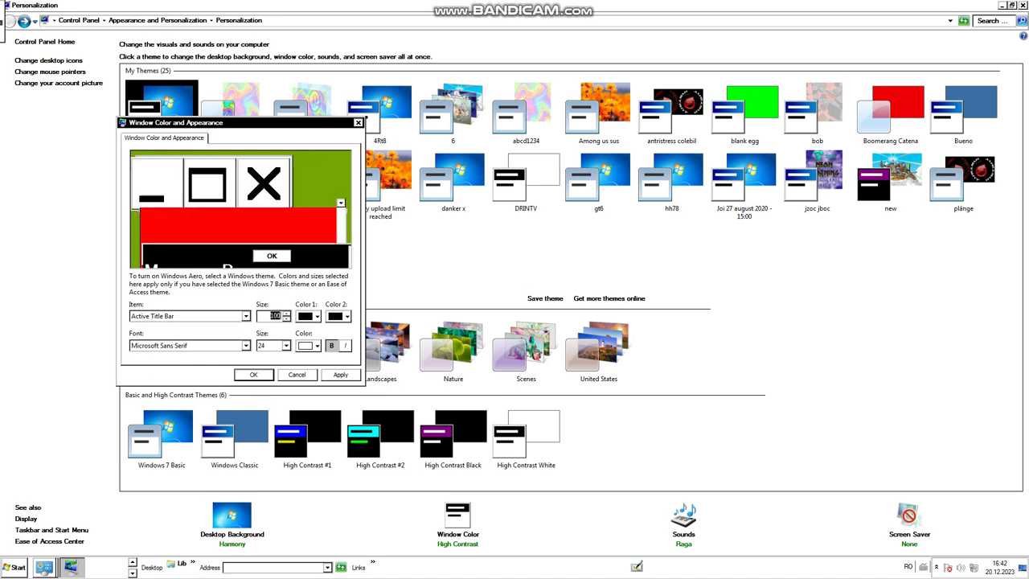
# - Set the Desktop item's color to white and apply the appearance changes
pyautogui.hotkey('shift', 'Tab')
pyautogui.hotkey('alt', 'Down')
pyautogui.press('Down')
pyautogui.press('Down')
pyautogui.press('Down')
pyautogui.press('Down')
pyautogui.press('Down')
pyautogui.press('Return')
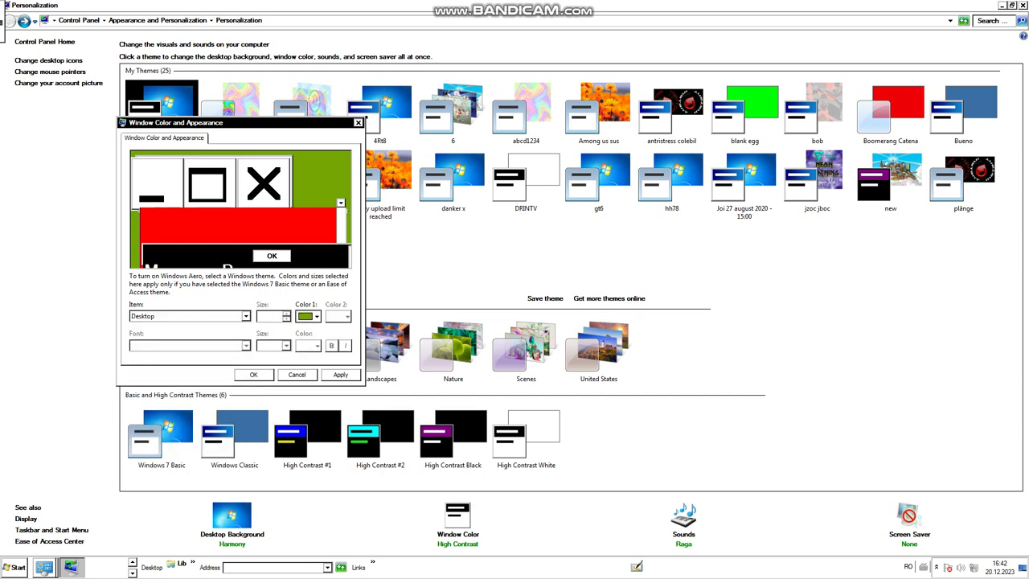
pyautogui.click(309, 316)
pyautogui.click(305, 331)
pyautogui.hotkey('alt', 'a')
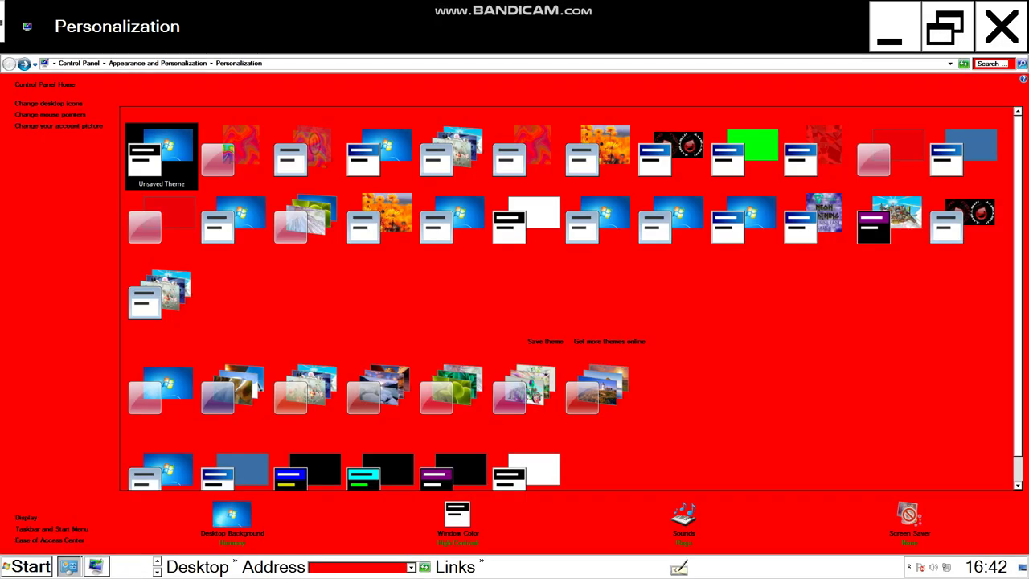
# - Choose the blue Windows logo picture from Windows Desktop Backgrounds as the desktop background and save the changes
pyautogui.click(233, 515)
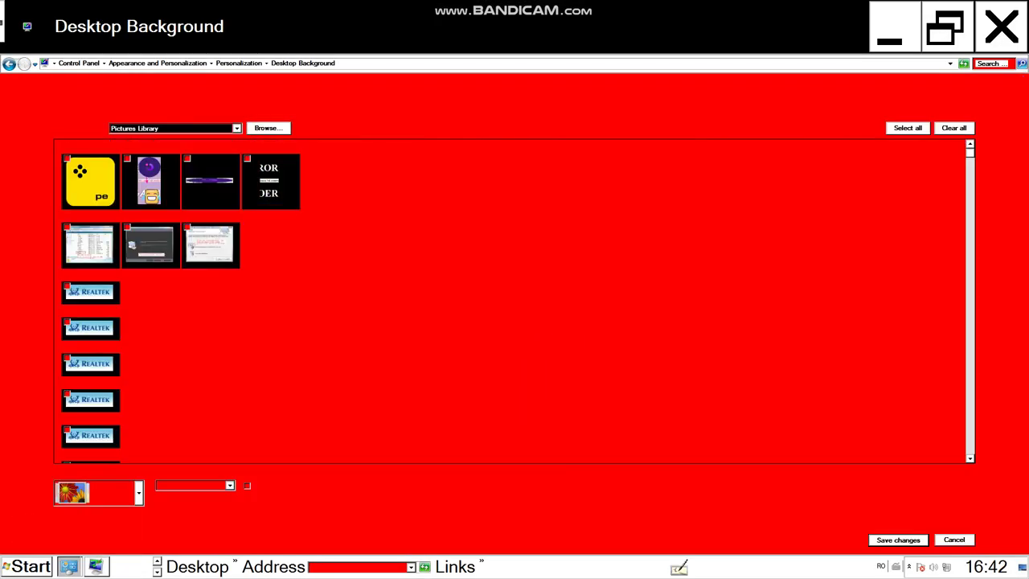
pyautogui.click(9, 63)
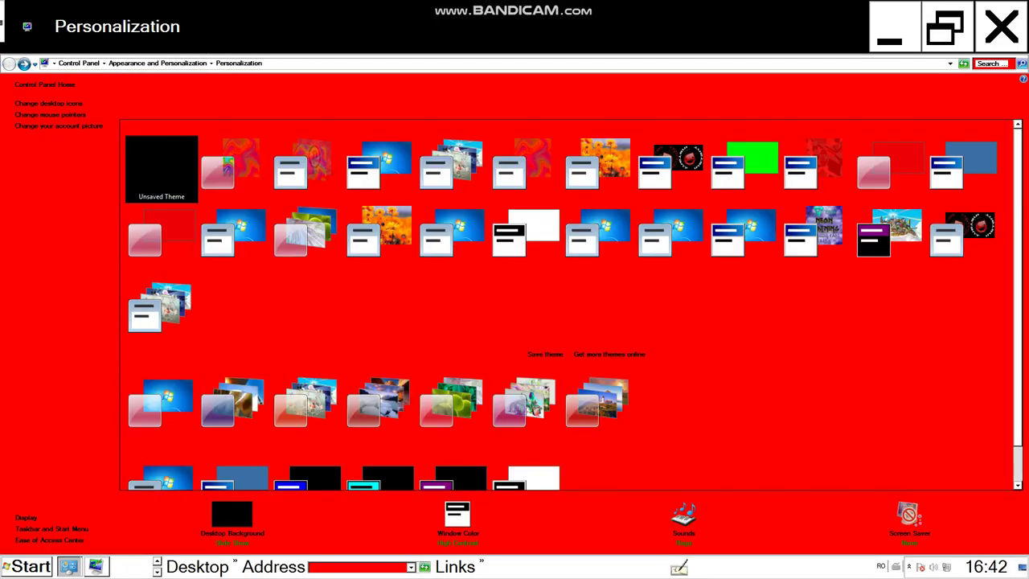
pyautogui.hotkey('alt', 'Right')
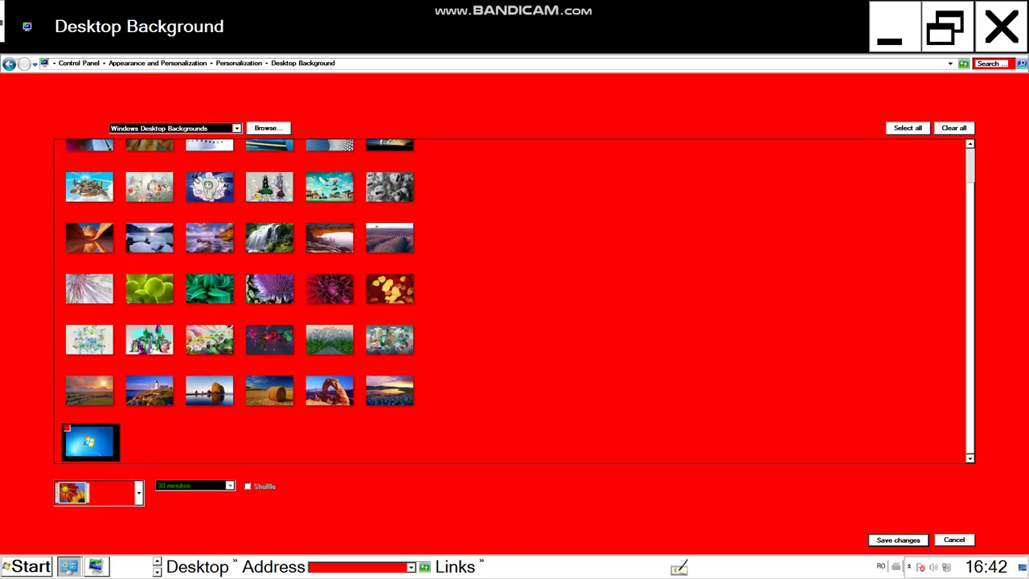
pyautogui.click(236, 129)
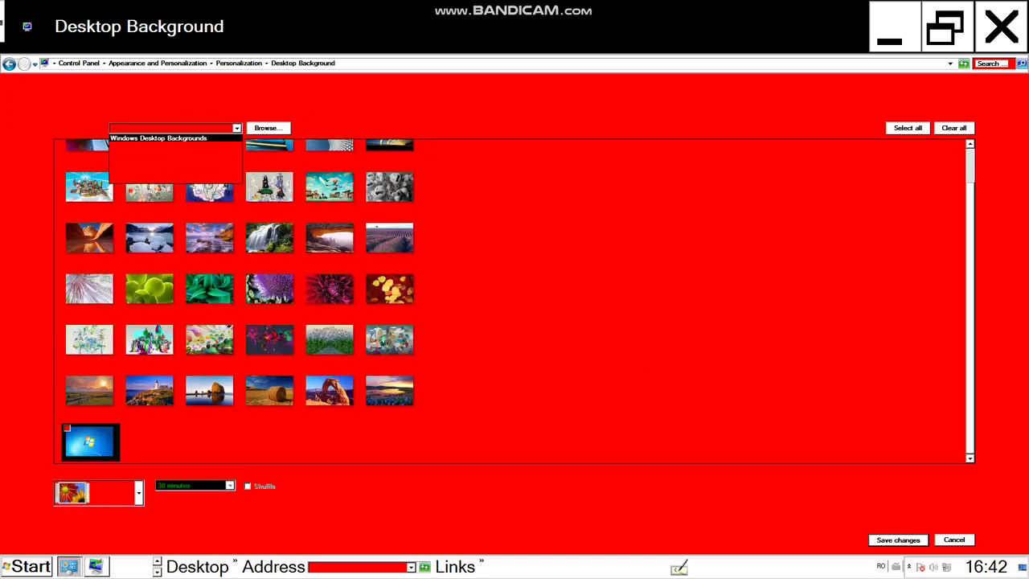
pyautogui.click(173, 138)
pyautogui.click(67, 429)
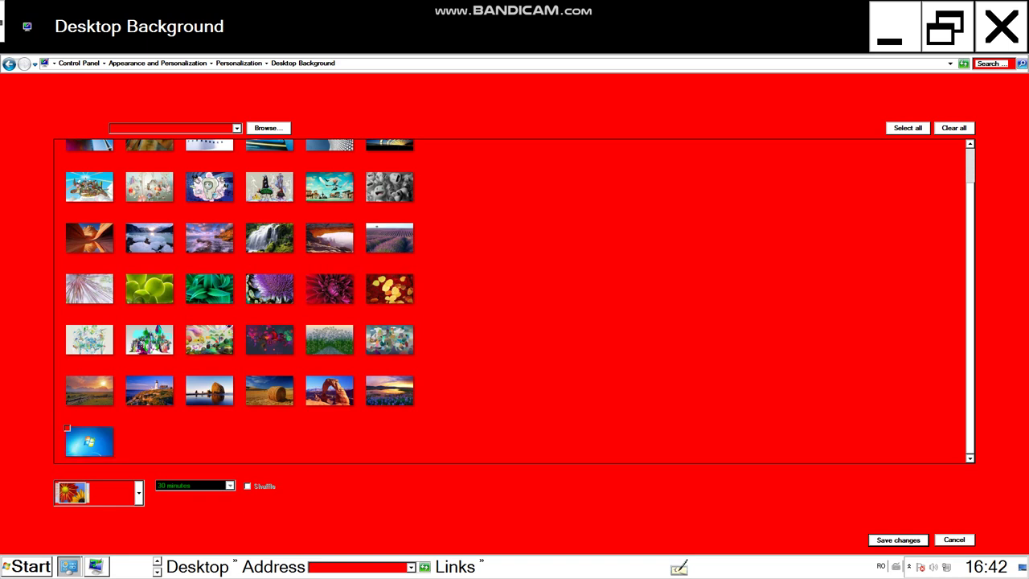
pyautogui.click(67, 428)
pyautogui.click(898, 540)
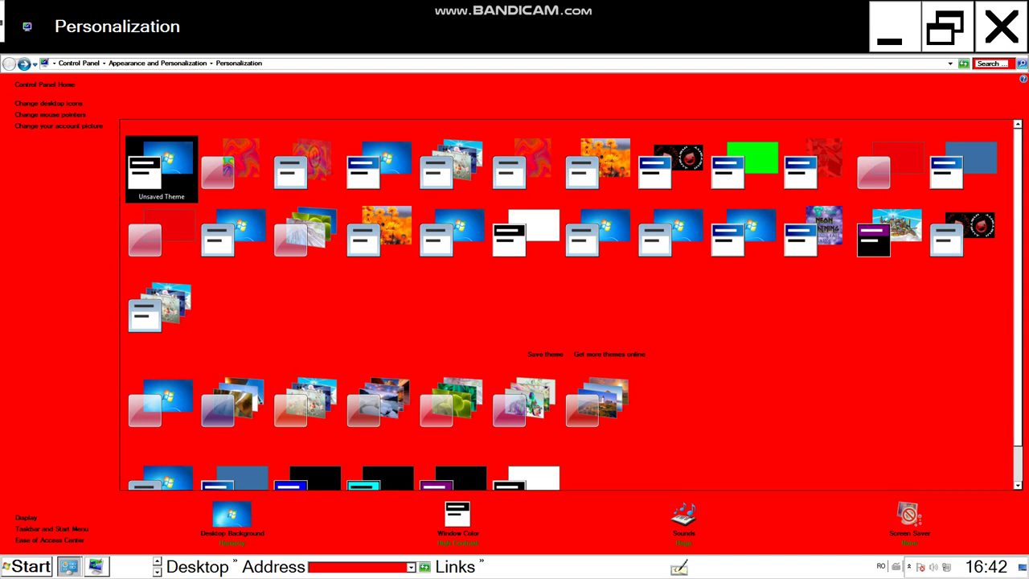
# - Open the screen saver settings and select the Ribbons screen saver
pyautogui.click(909, 532)
pyautogui.click(176, 258)
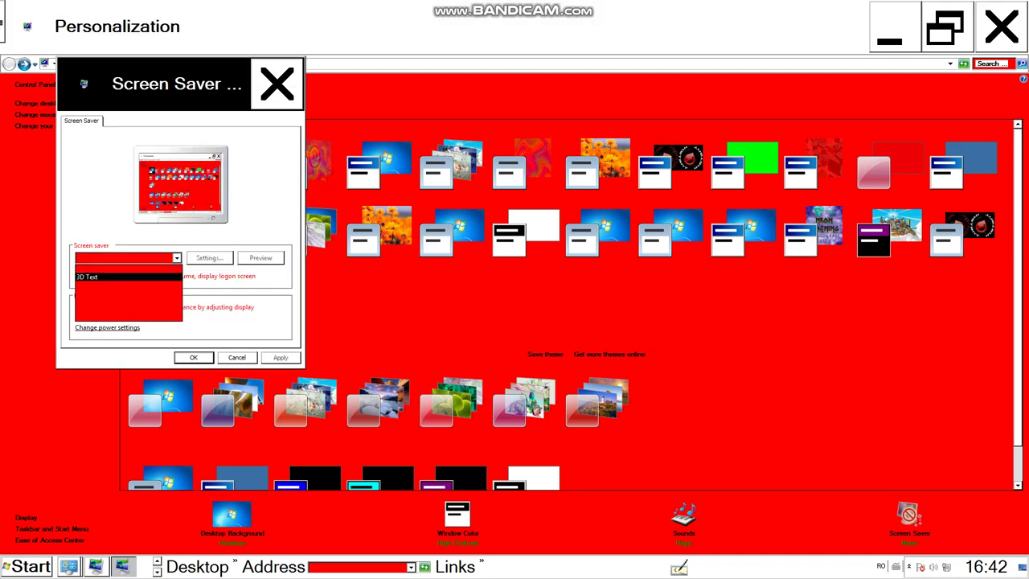
pyautogui.press('Down')
pyautogui.press('Down')
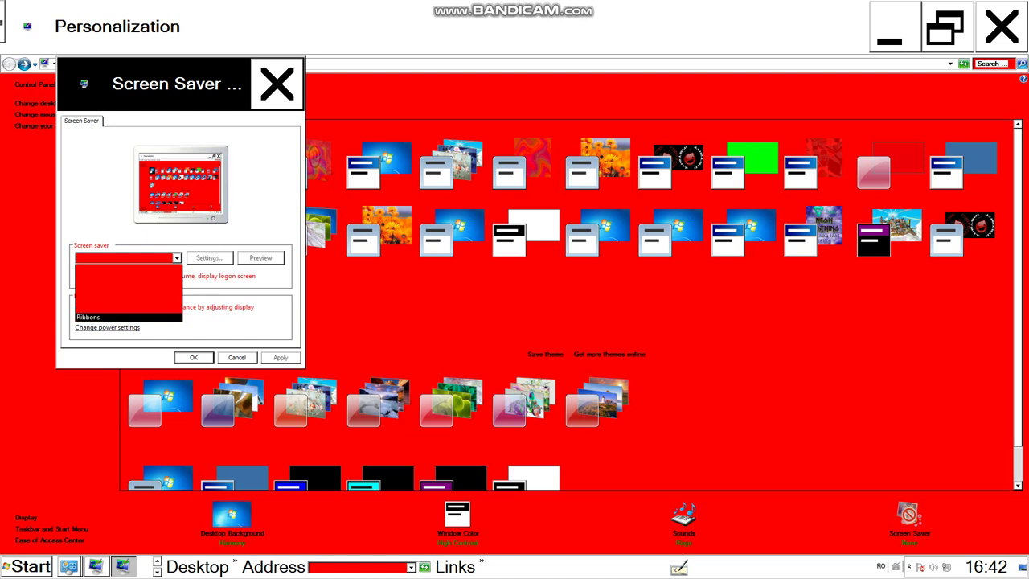
pyautogui.press('Return')
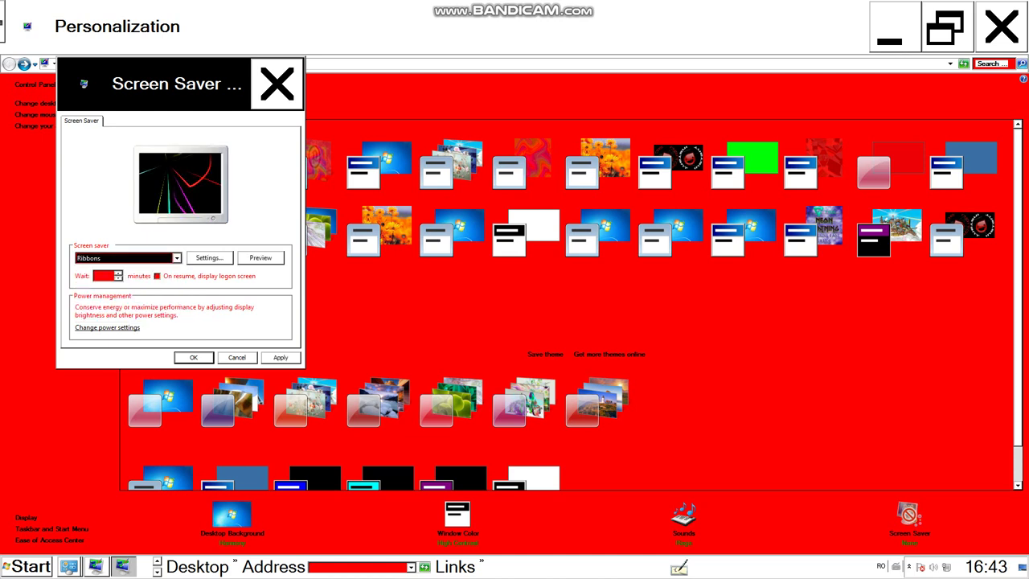
# - Try out the Mystify and Blank screen savers in turn
pyautogui.hotkey('alt', 'Down')
pyautogui.press('Up')
pyautogui.press('Up')
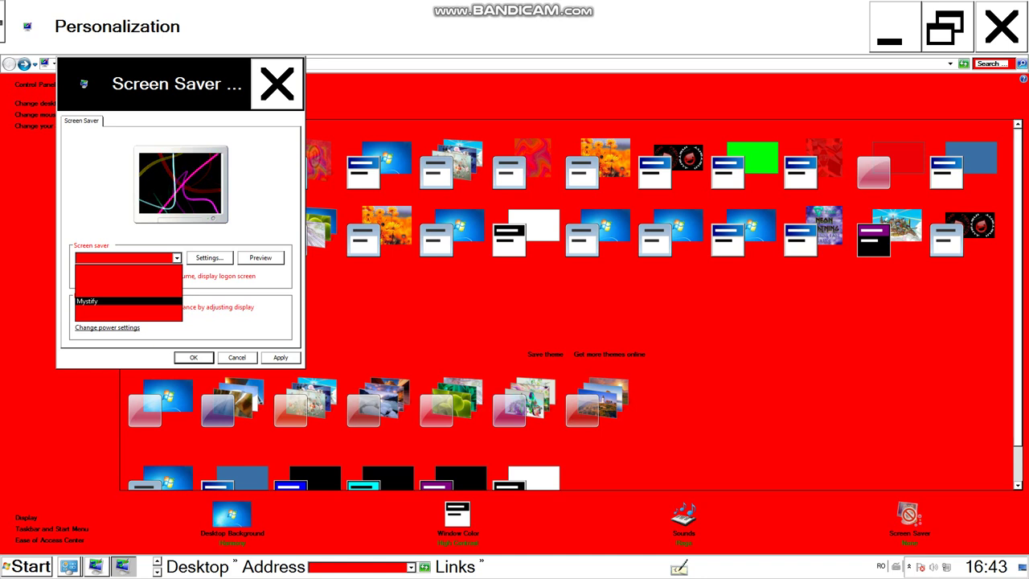
pyautogui.press('Return')
pyautogui.hotkey('alt', 'Down')
pyautogui.press('Up')
pyautogui.press('Up')
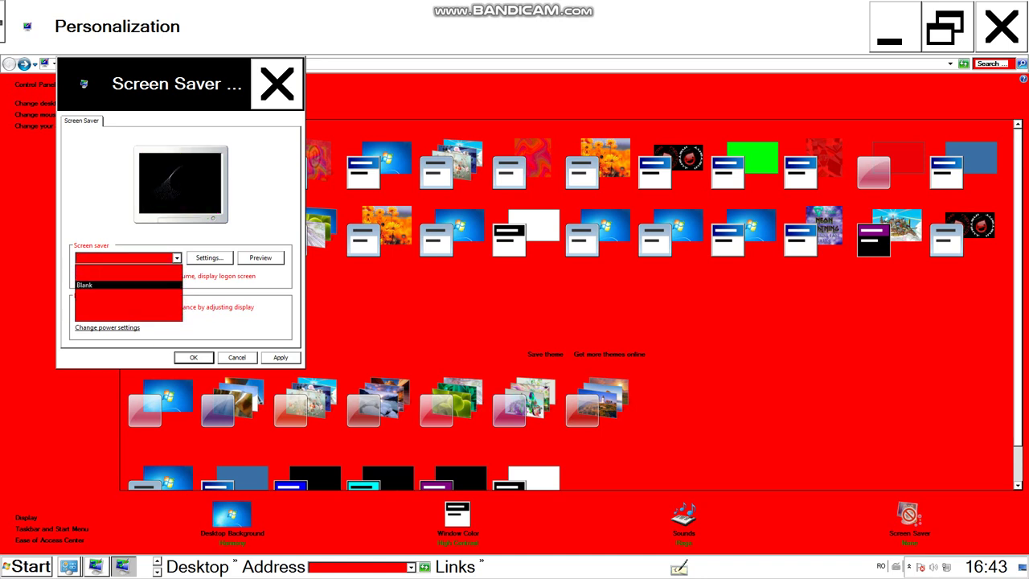
pyautogui.press('Return')
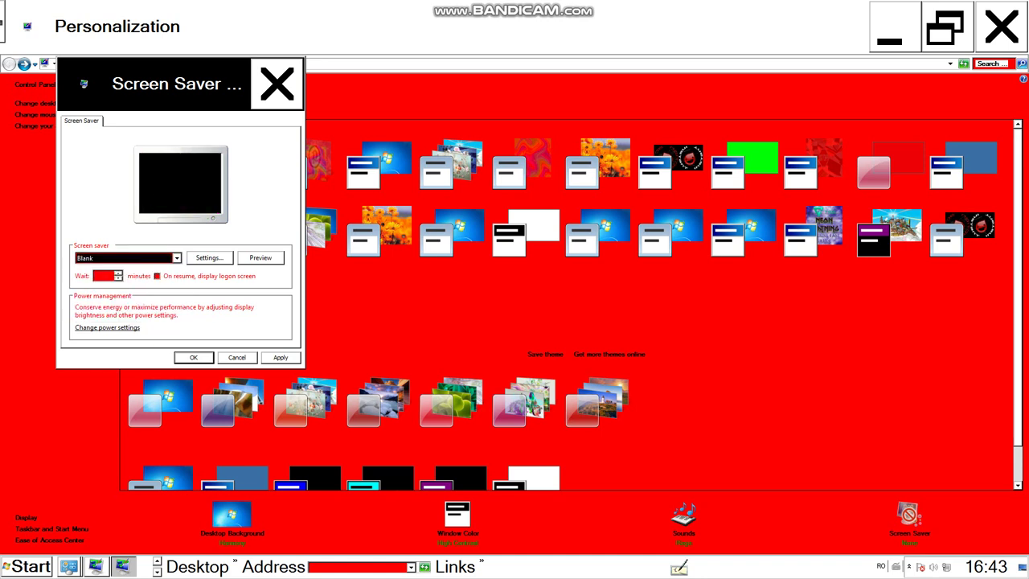
# - Switch the screen saver to Bubbles
pyautogui.hotkey('alt', 'Down')
pyautogui.press('Down')
pyautogui.press('Down')
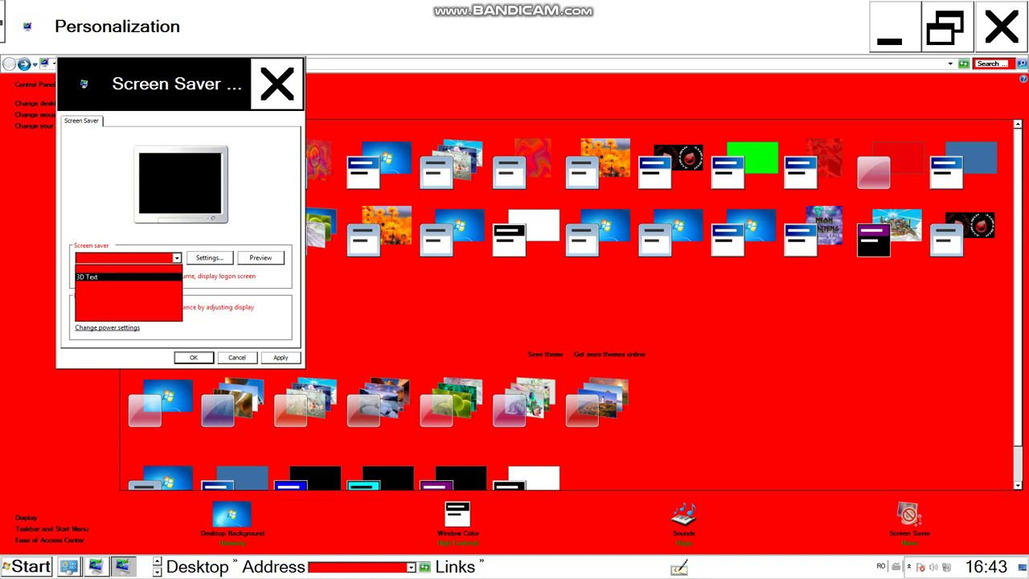
pyautogui.press('Up')
pyautogui.press('Return')
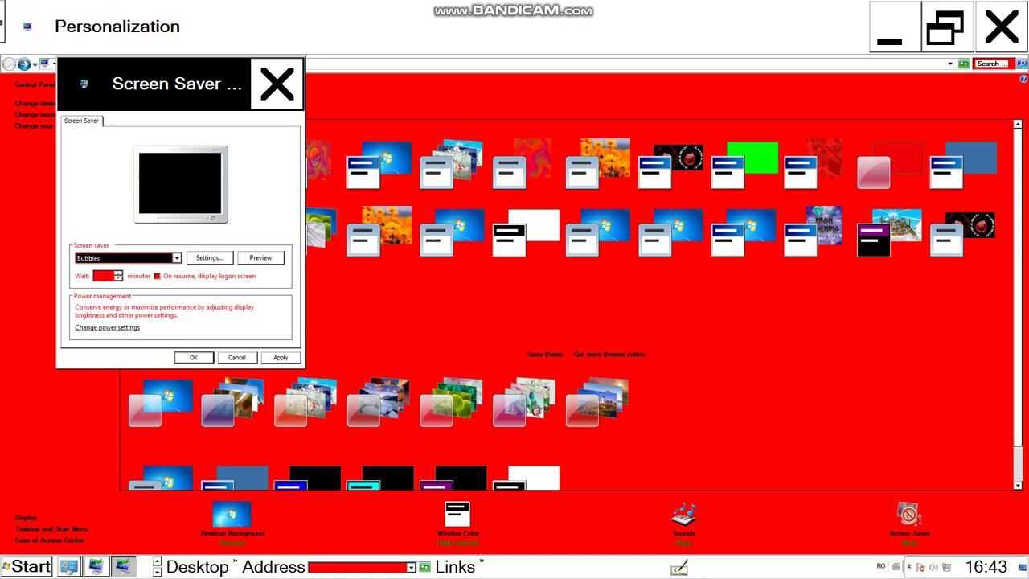
# - Set the screen saver to Blank and confirm the screen saver settings
pyautogui.hotkey('alt', 'Down')
pyautogui.press('Up')
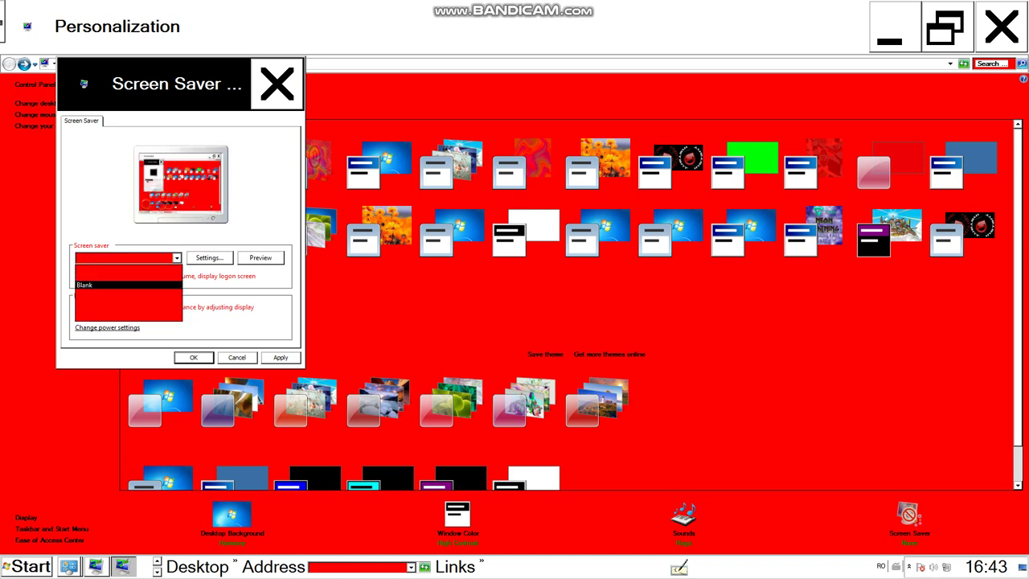
pyautogui.press('Return')
pyautogui.click(193, 357)
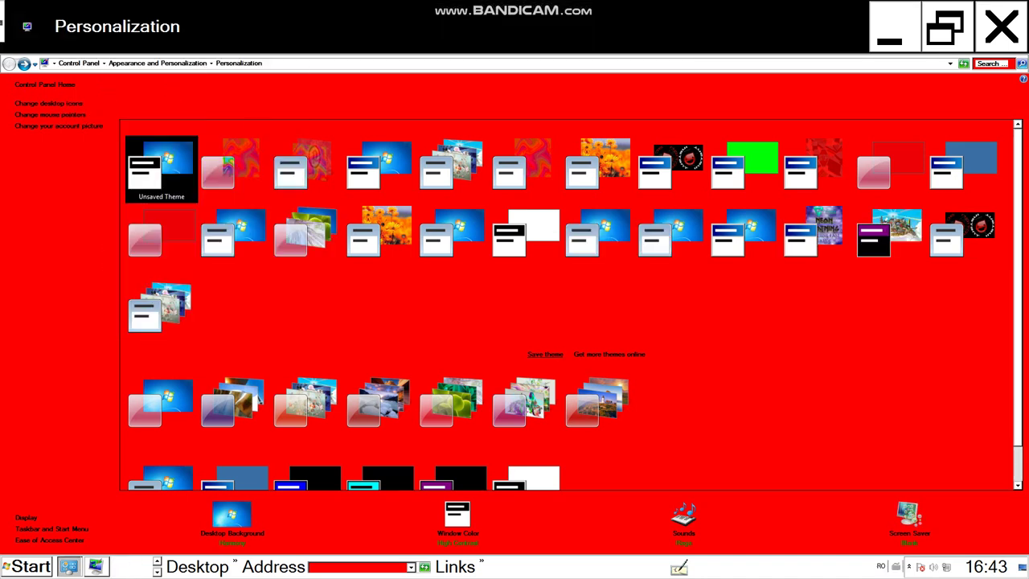
# - Save the current unsaved theme under the name 6T6T
pyautogui.click(544, 354)
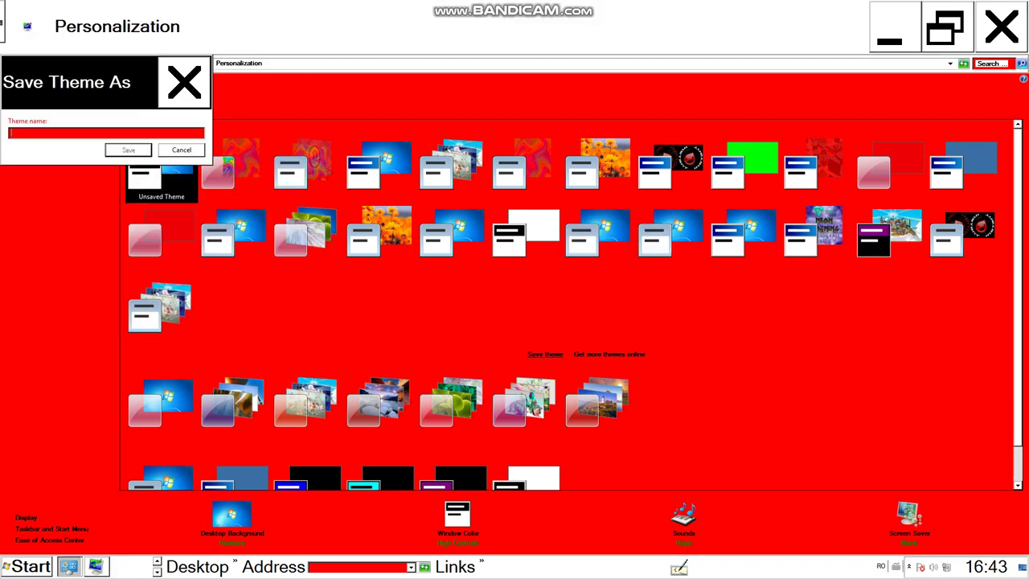
pyautogui.write('h')
pyautogui.press('Return')
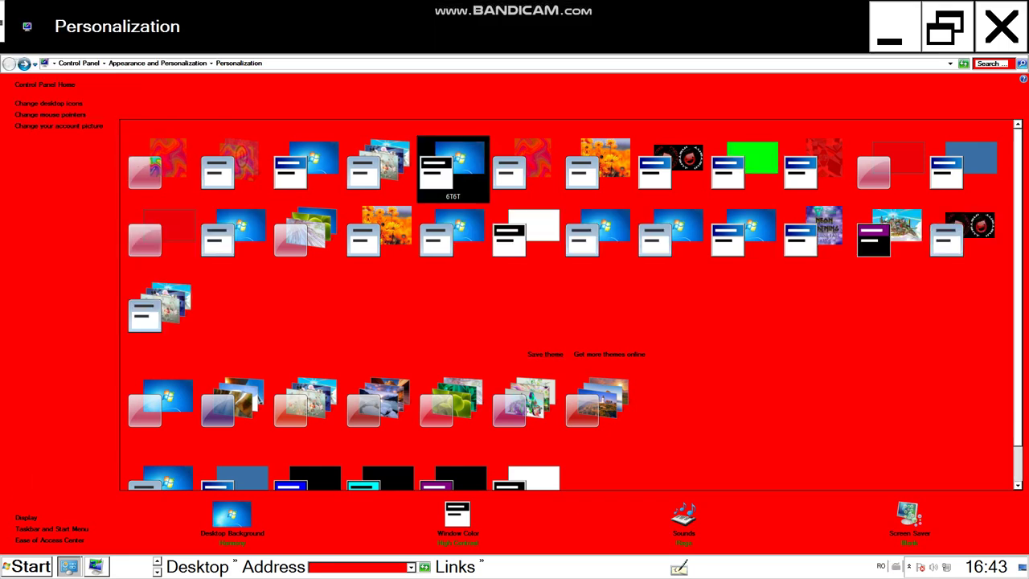
pyautogui.scroll(-1, 568, 306)
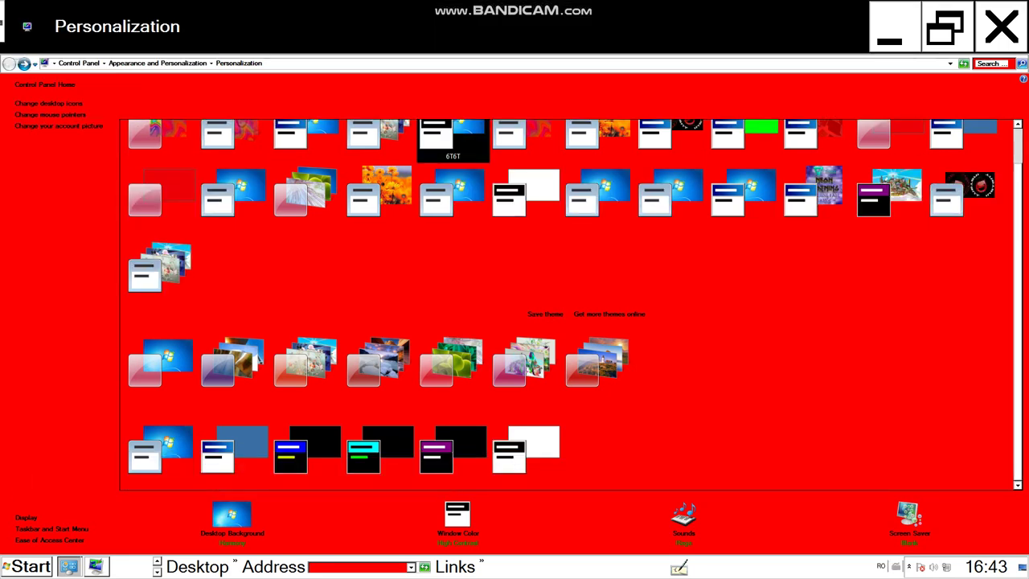
# - Lock the computer through the shutdown options
pyautogui.press('super')
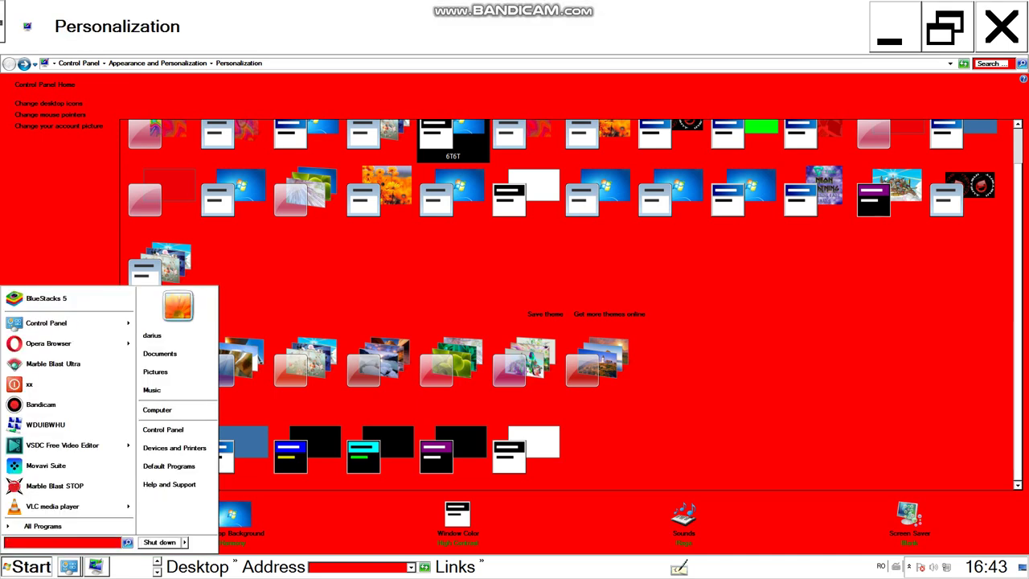
pyautogui.click(185, 543)
pyautogui.press('Up')
pyautogui.press('Up')
pyautogui.press('Up')
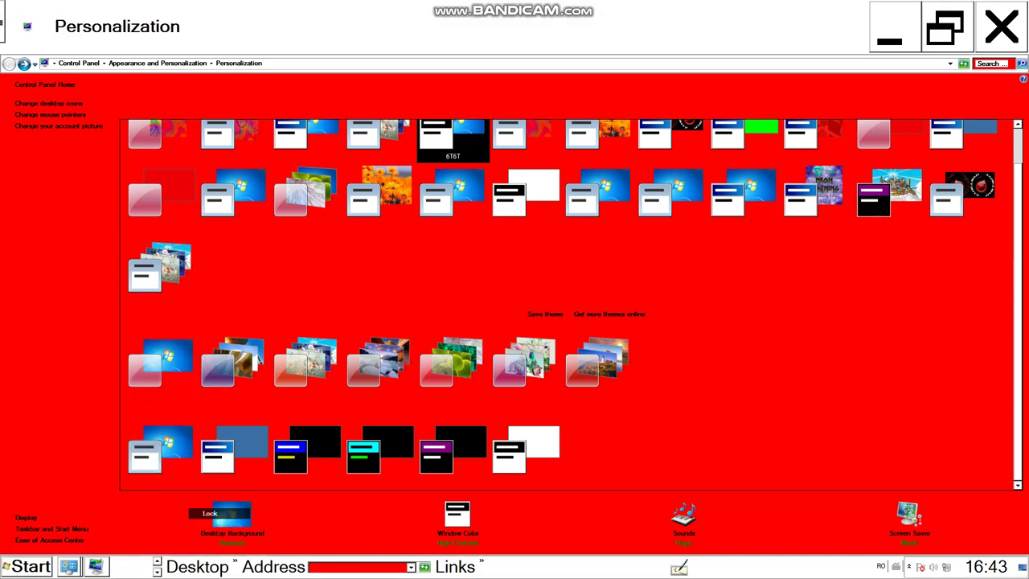
pyautogui.press('Return')
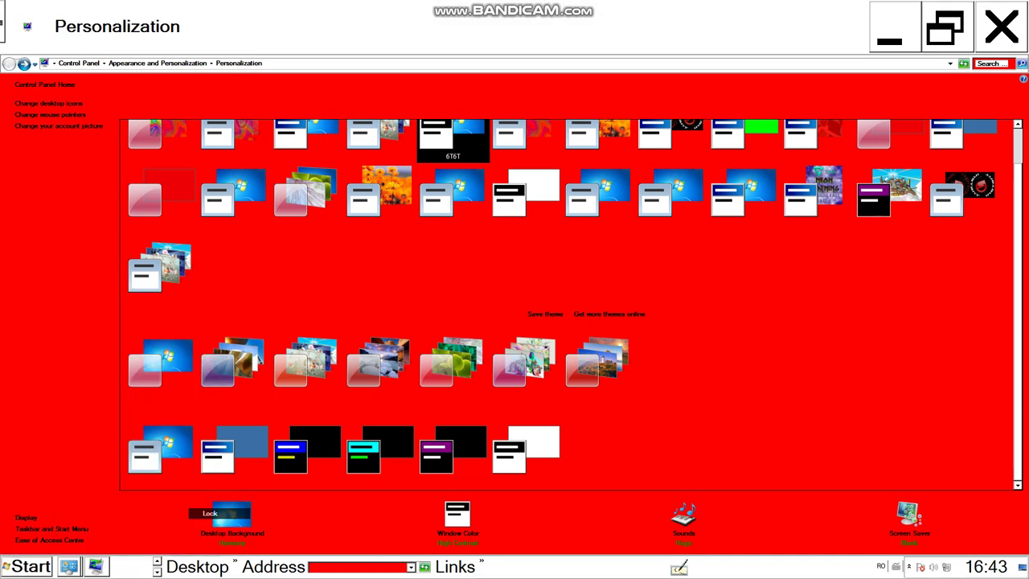